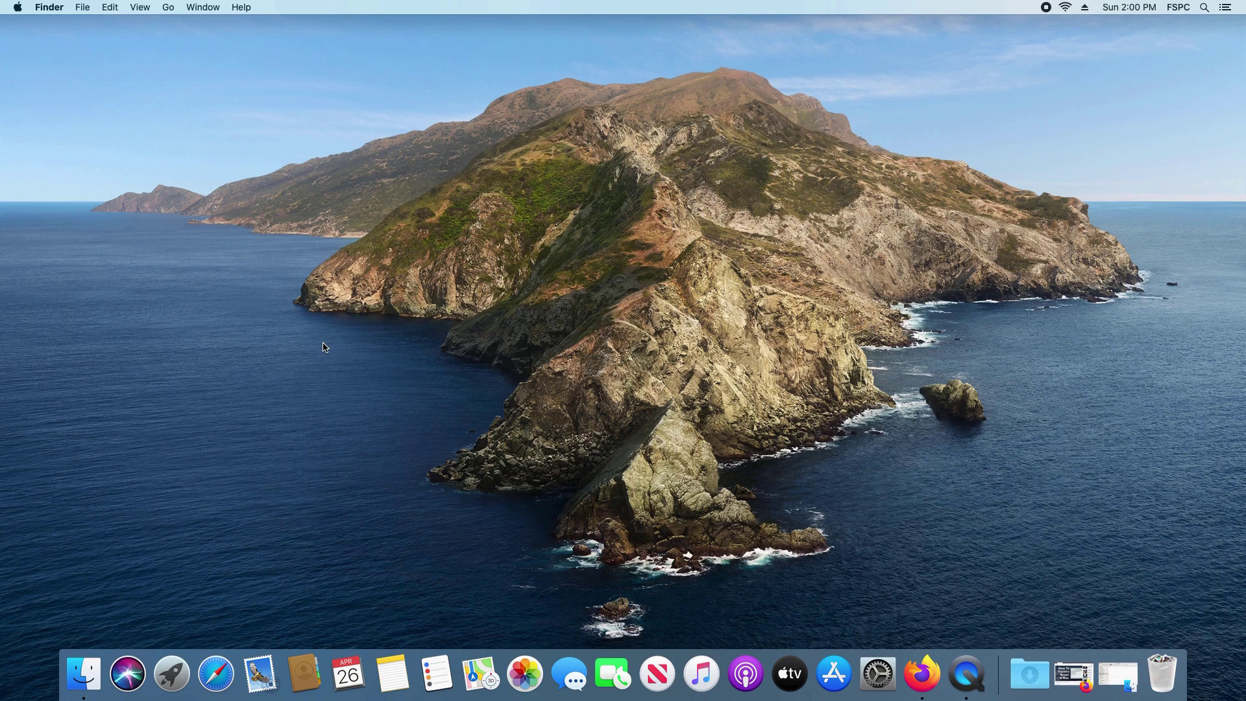
Launch System Preferences from the Apple menu
{"action": "left_click", "coordinate": [16, 8]}
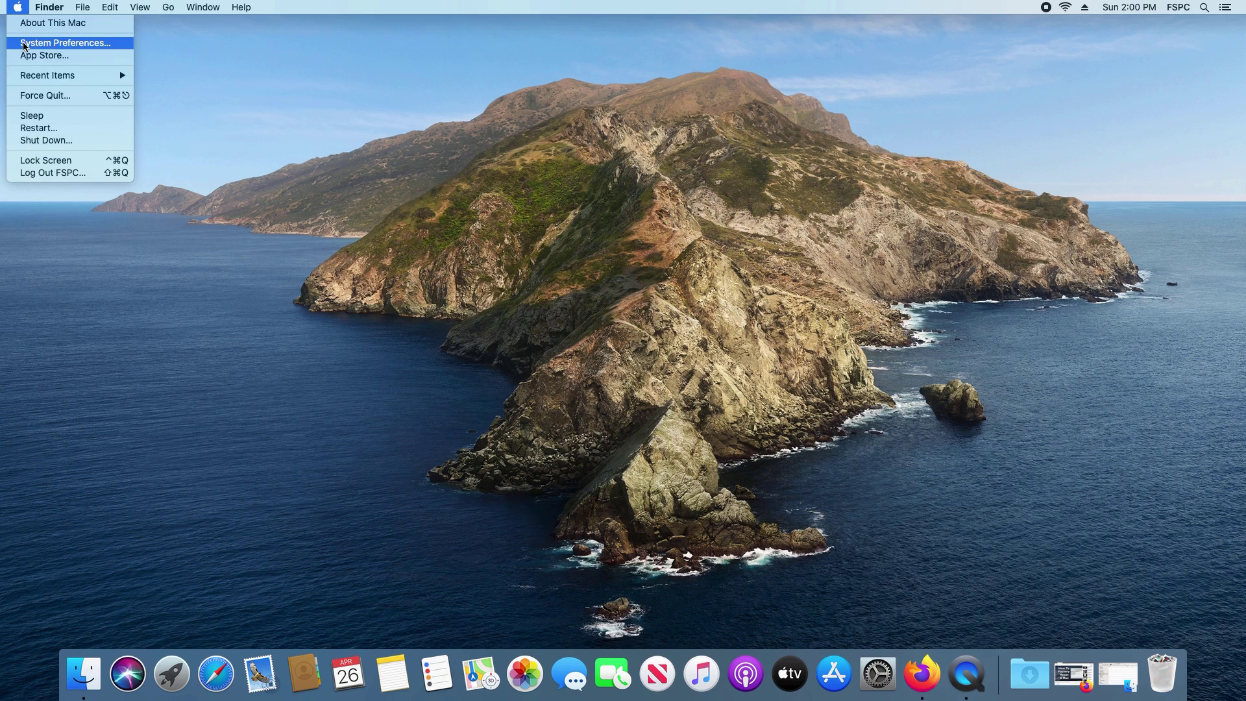
{"action": "left_click", "coordinate": [55, 44]}
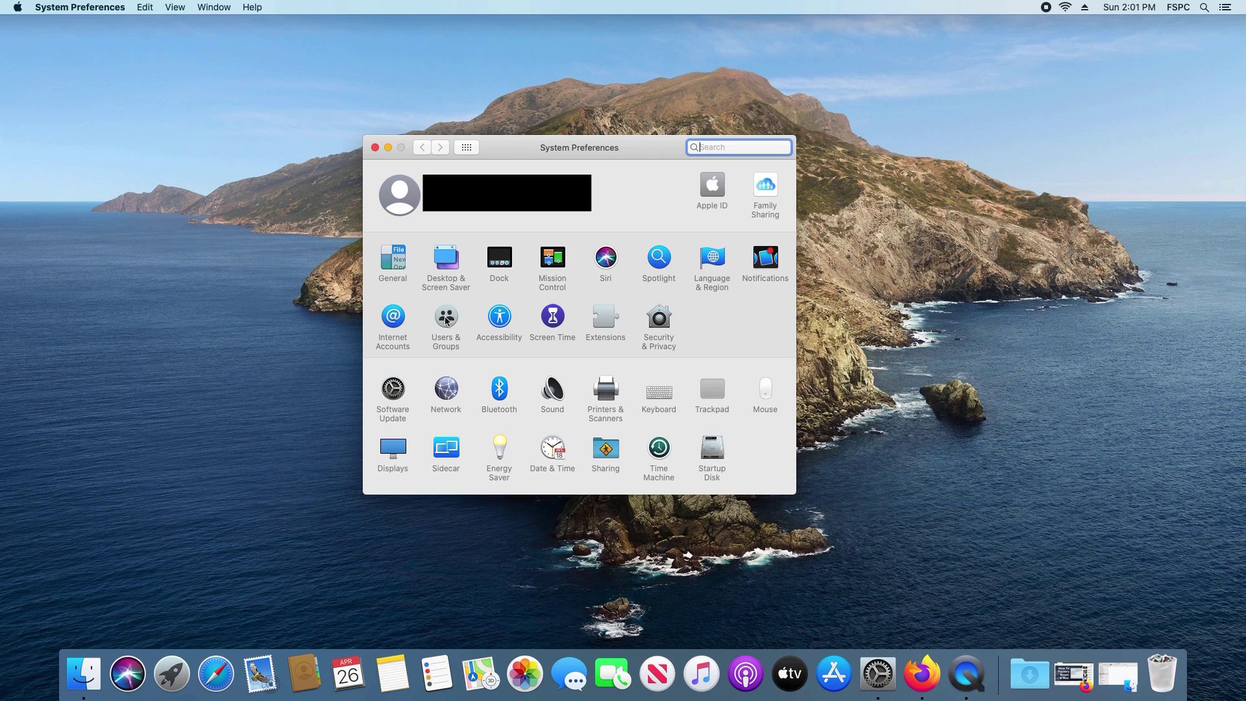
Unlock Users & Groups with the admin password and select the standard account to rename
{"action": "left_click", "coordinate": [447, 319]}
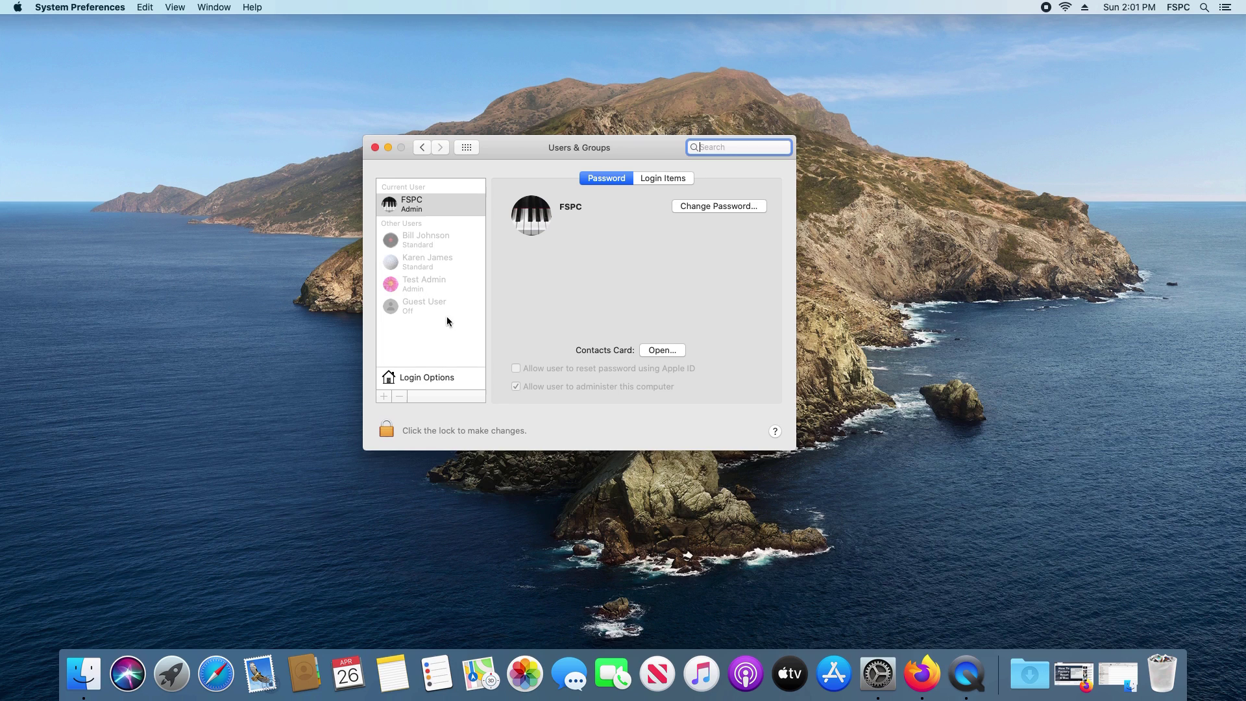
{"action": "left_click", "coordinate": [426, 207]}
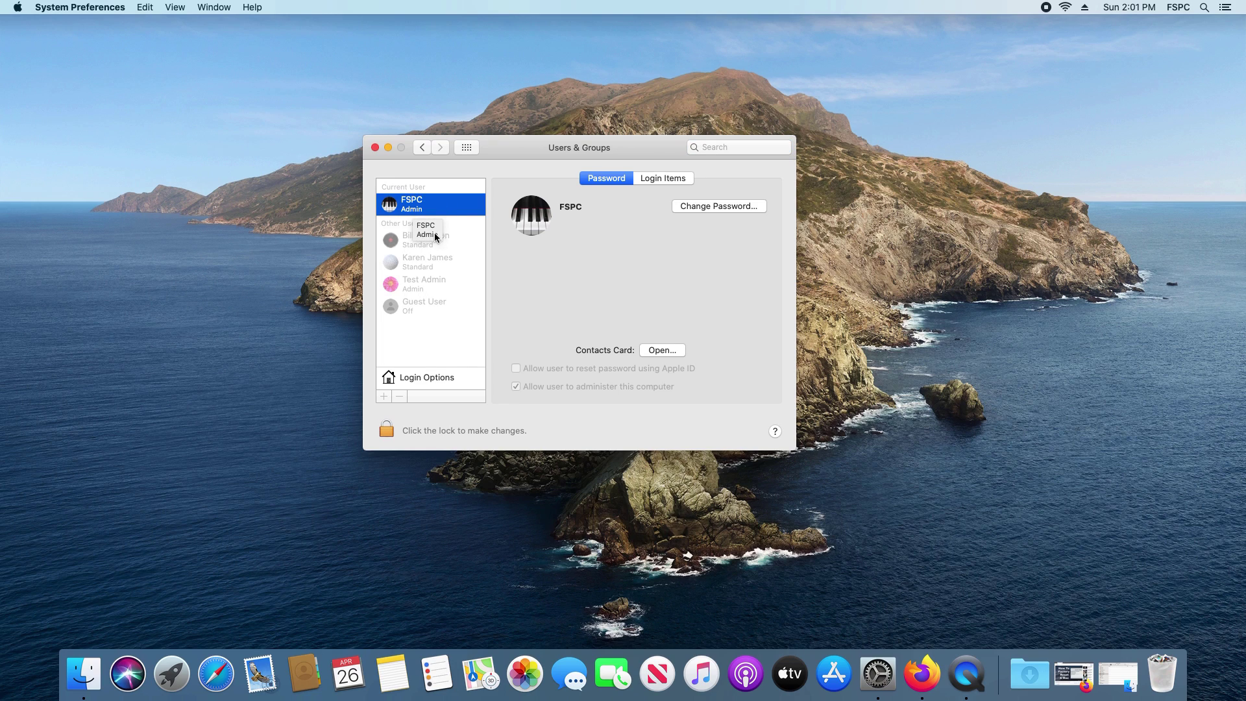
{"action": "left_click", "coordinate": [387, 429]}
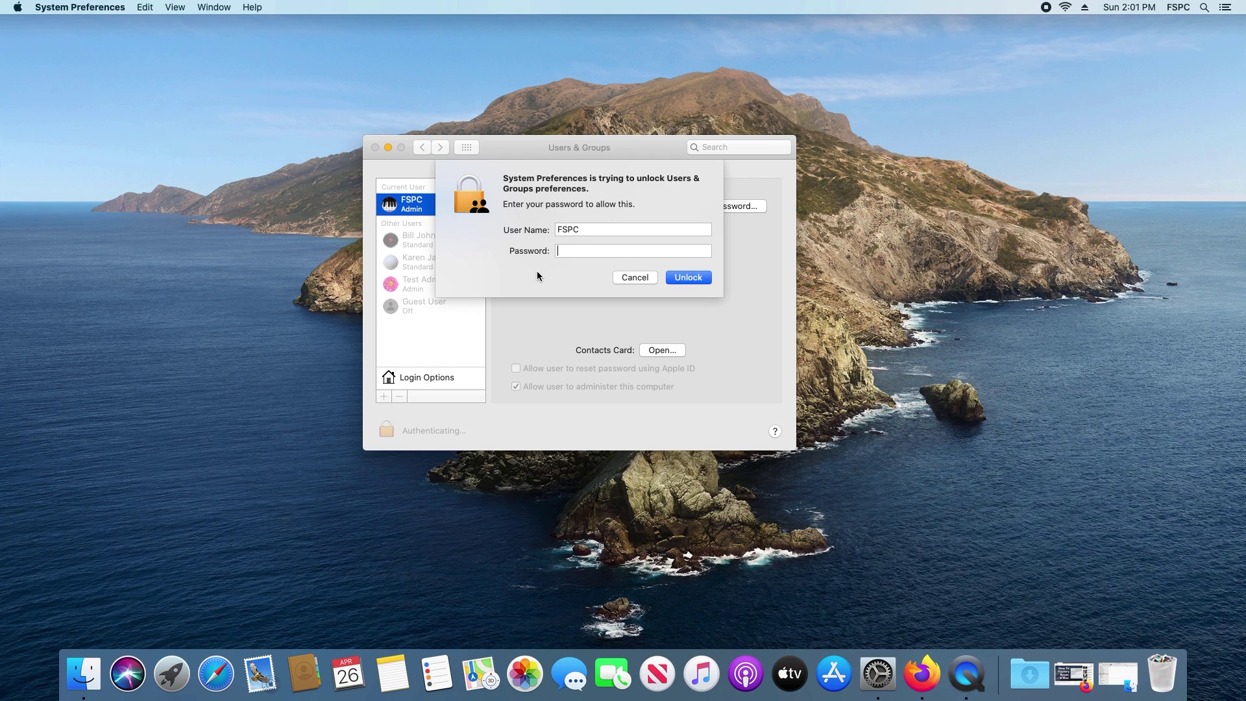
{"action": "key", "text": "super+v"}
{"action": "left_click", "coordinate": [689, 278]}
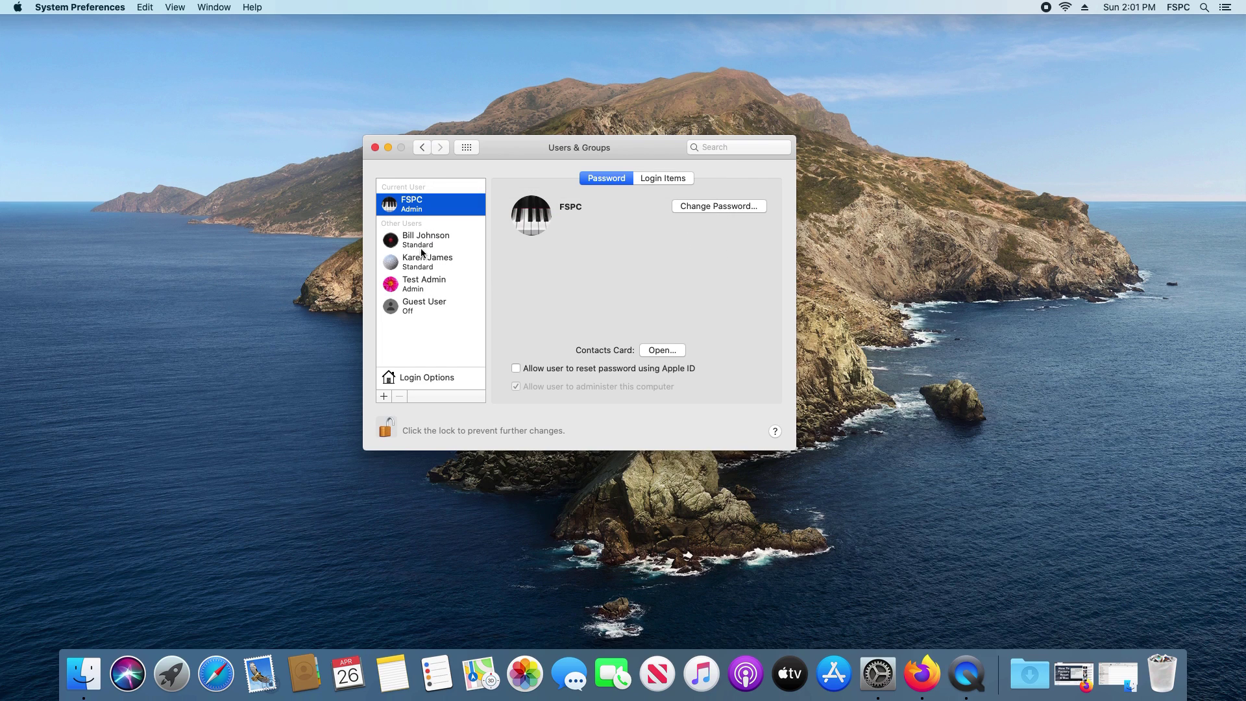
{"action": "left_click", "coordinate": [418, 263]}
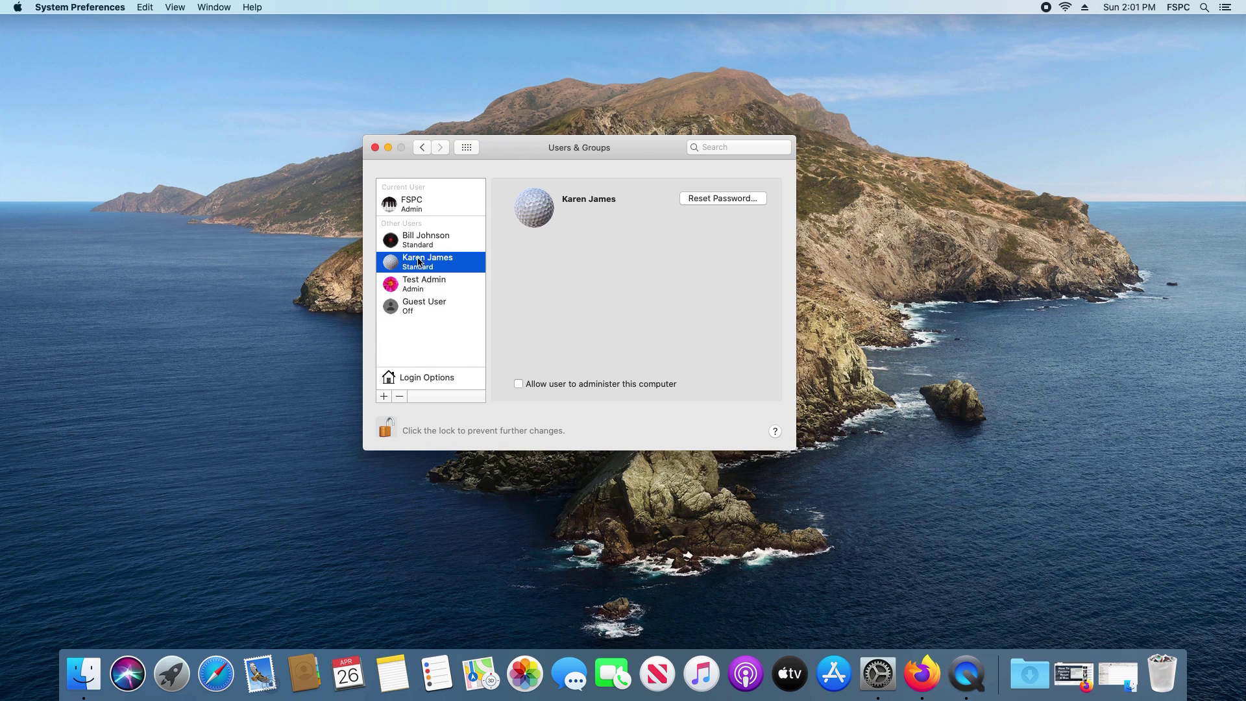
{"action": "left_click", "coordinate": [420, 245]}
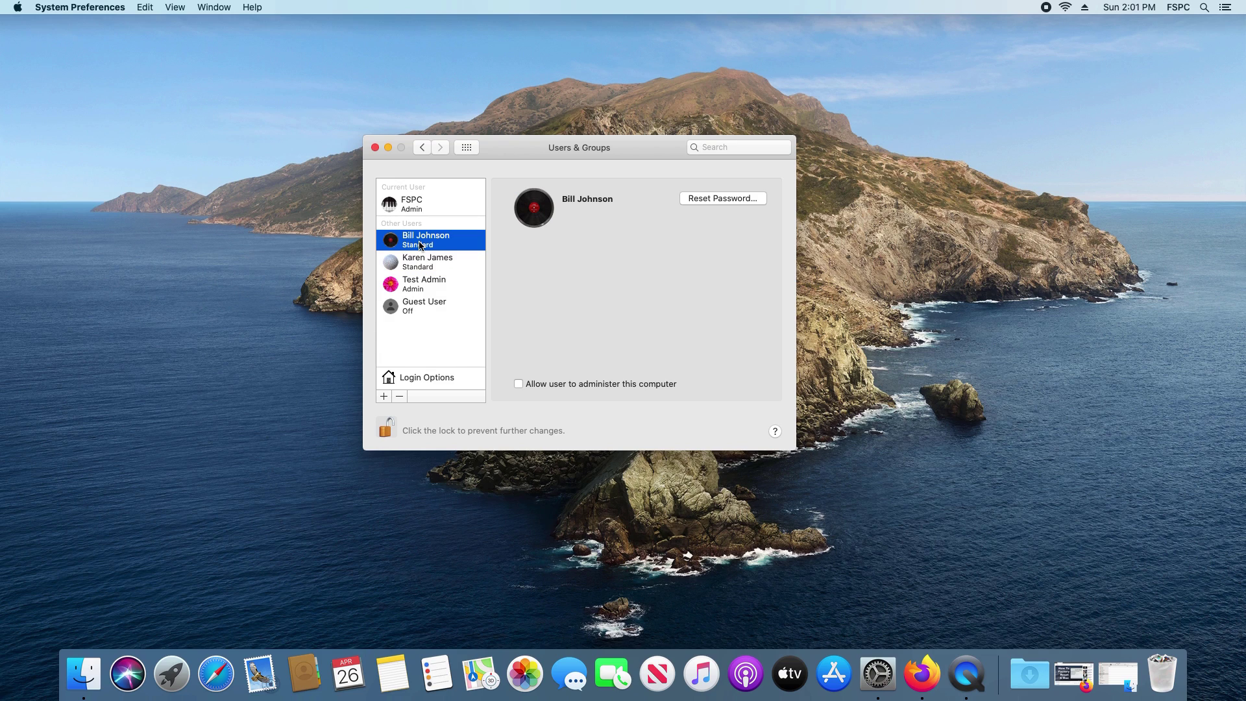
{"action": "right_click", "coordinate": [420, 245]}
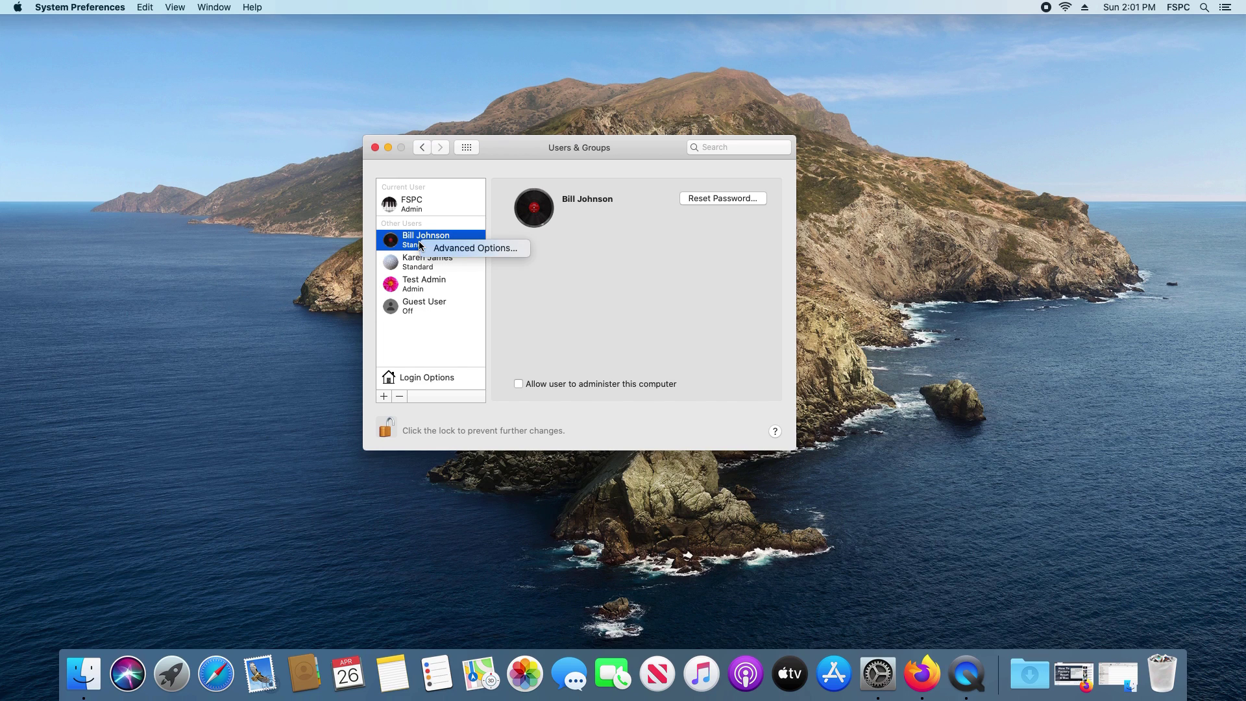
{"action": "left_click", "coordinate": [465, 248]}
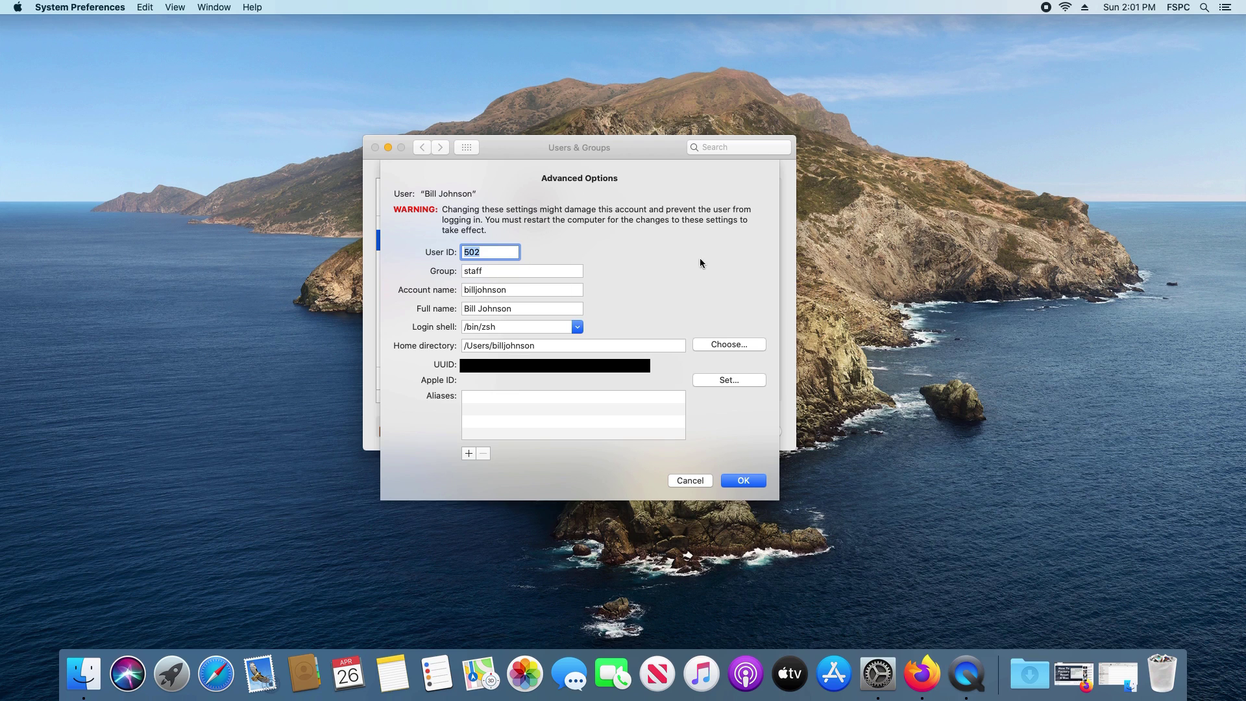
{"action": "left_click", "coordinate": [690, 482]}
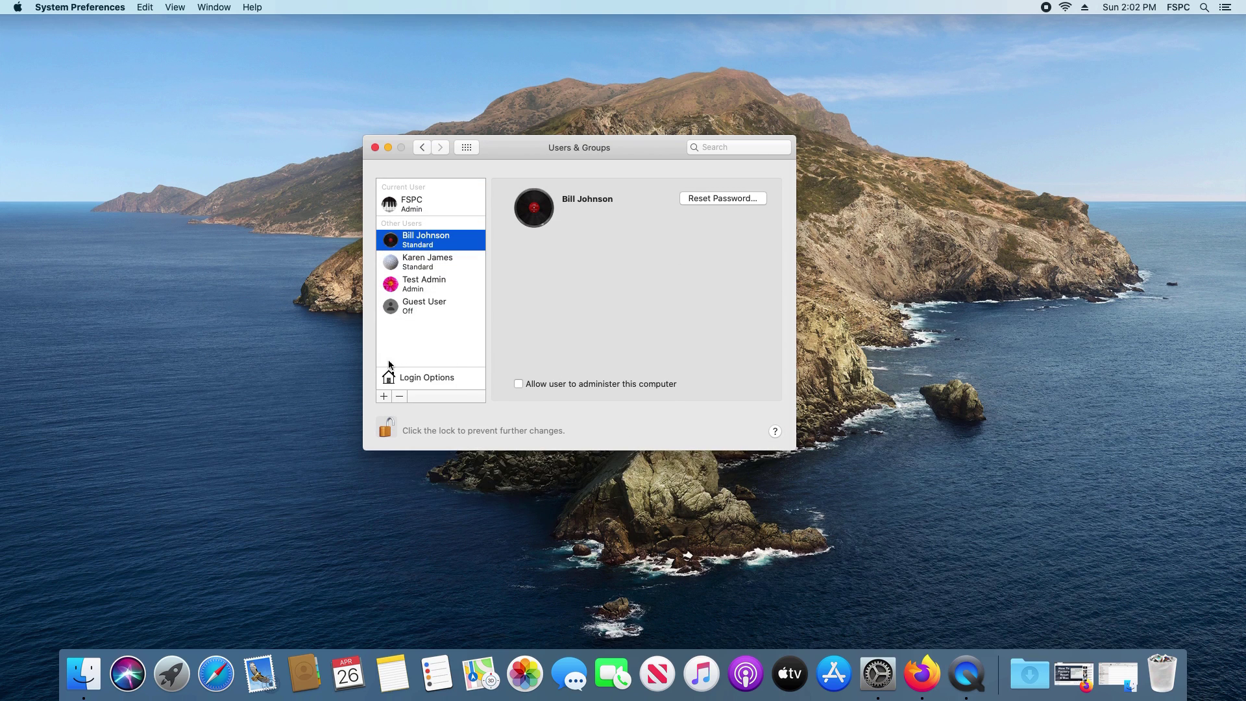
{"action": "left_click", "coordinate": [385, 397]}
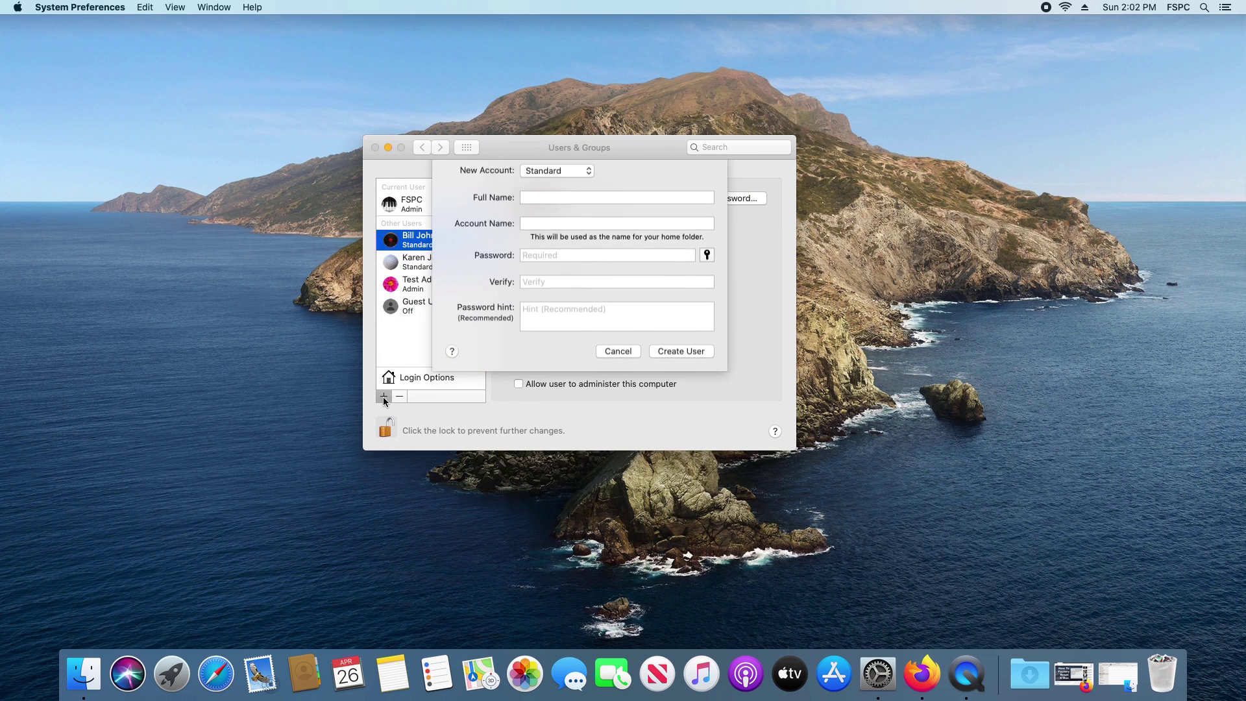
{"action": "left_click", "coordinate": [559, 180]}
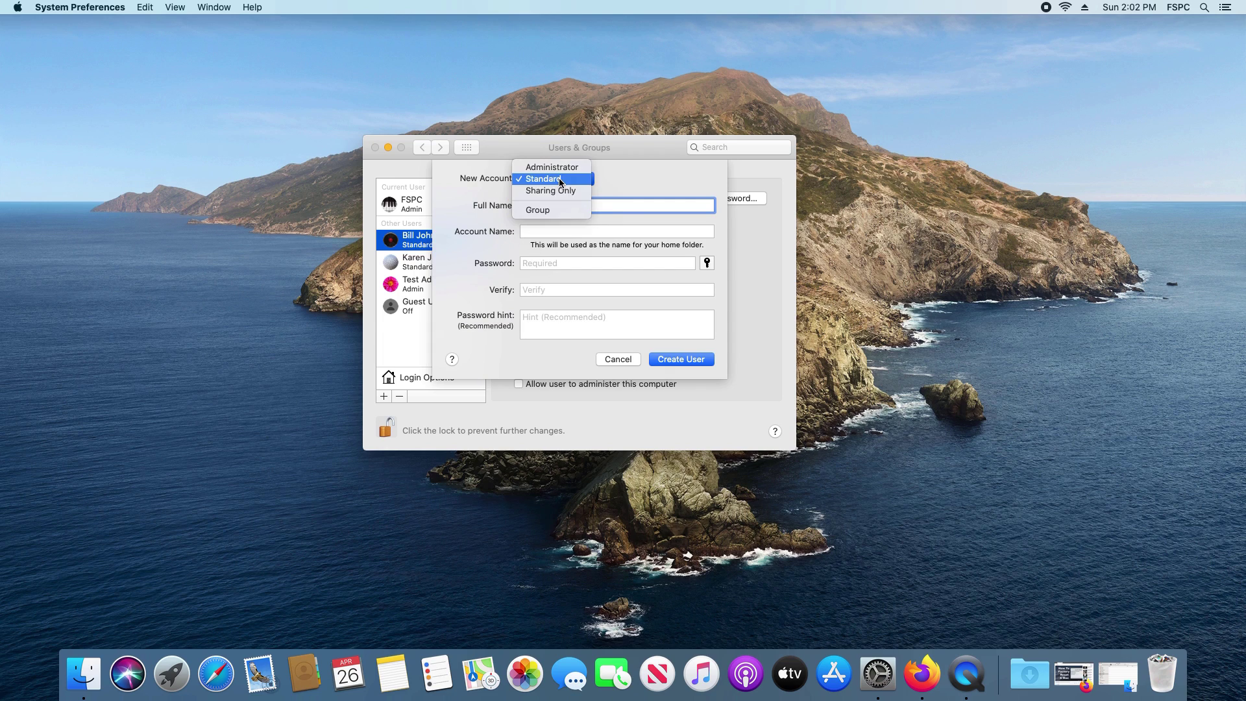
{"action": "left_click", "coordinate": [621, 176]}
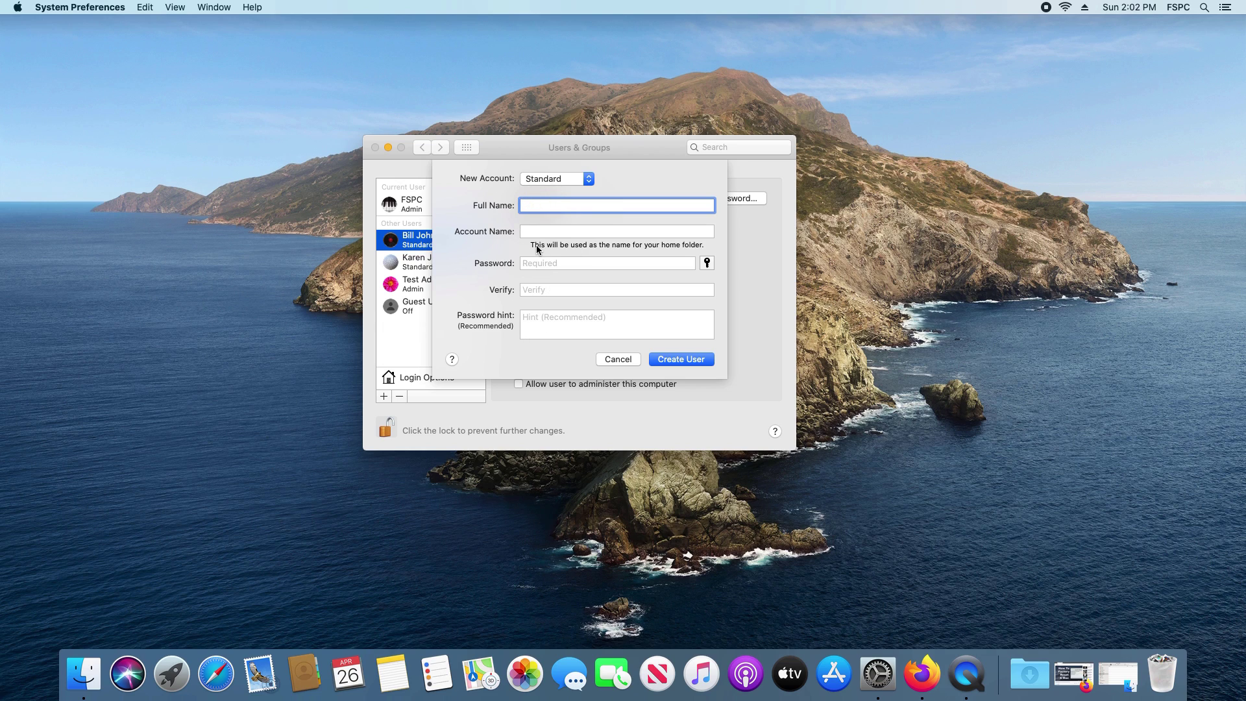
{"action": "left_click", "coordinate": [618, 359]}
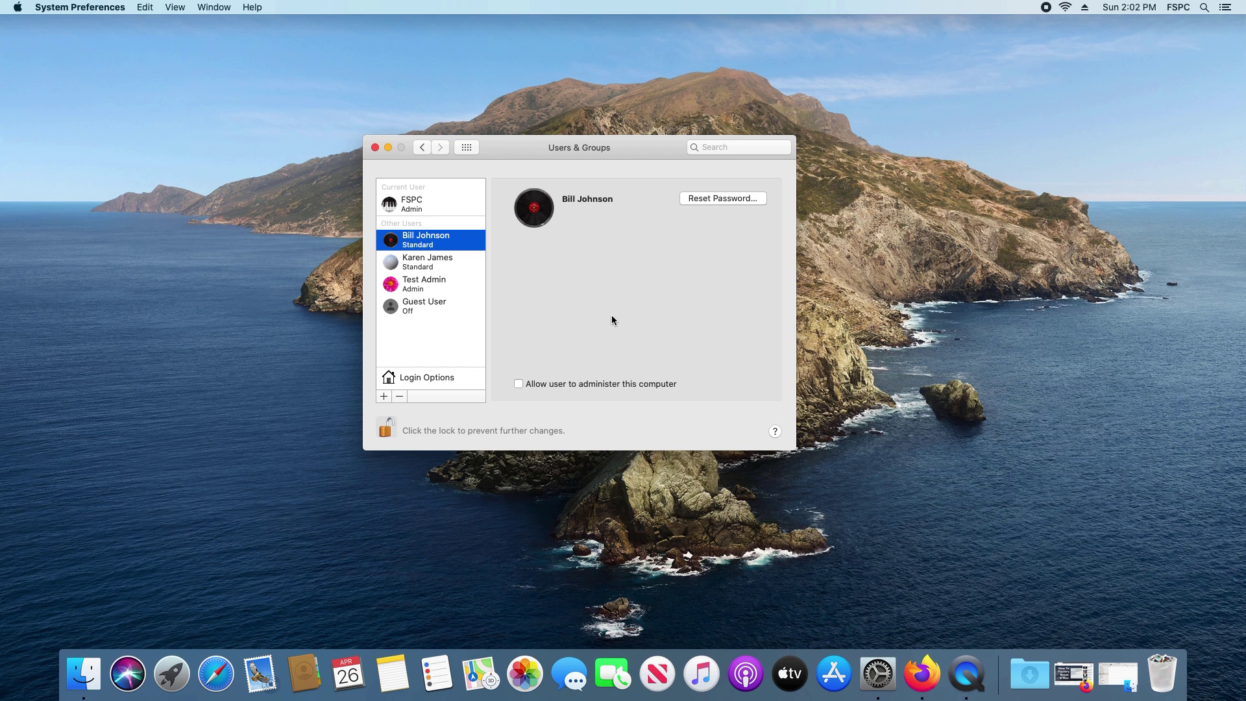
{"action": "left_click", "coordinate": [922, 674]}
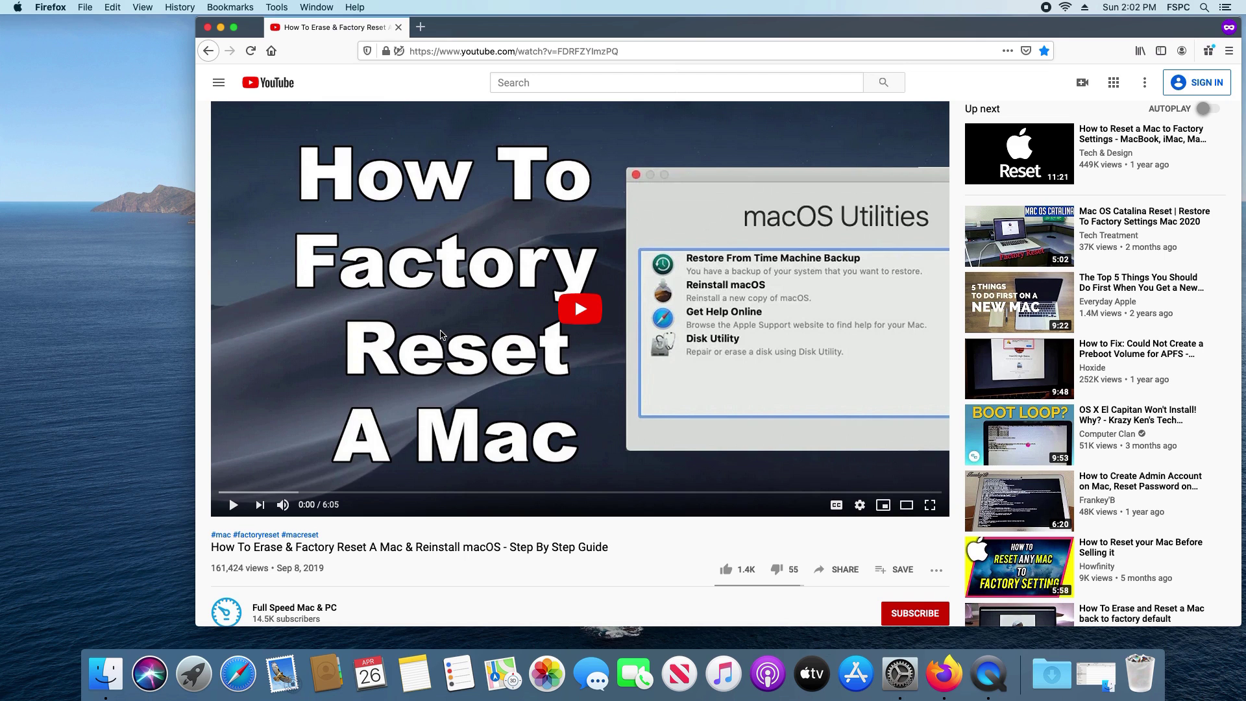
{"action": "key", "text": "super+m"}
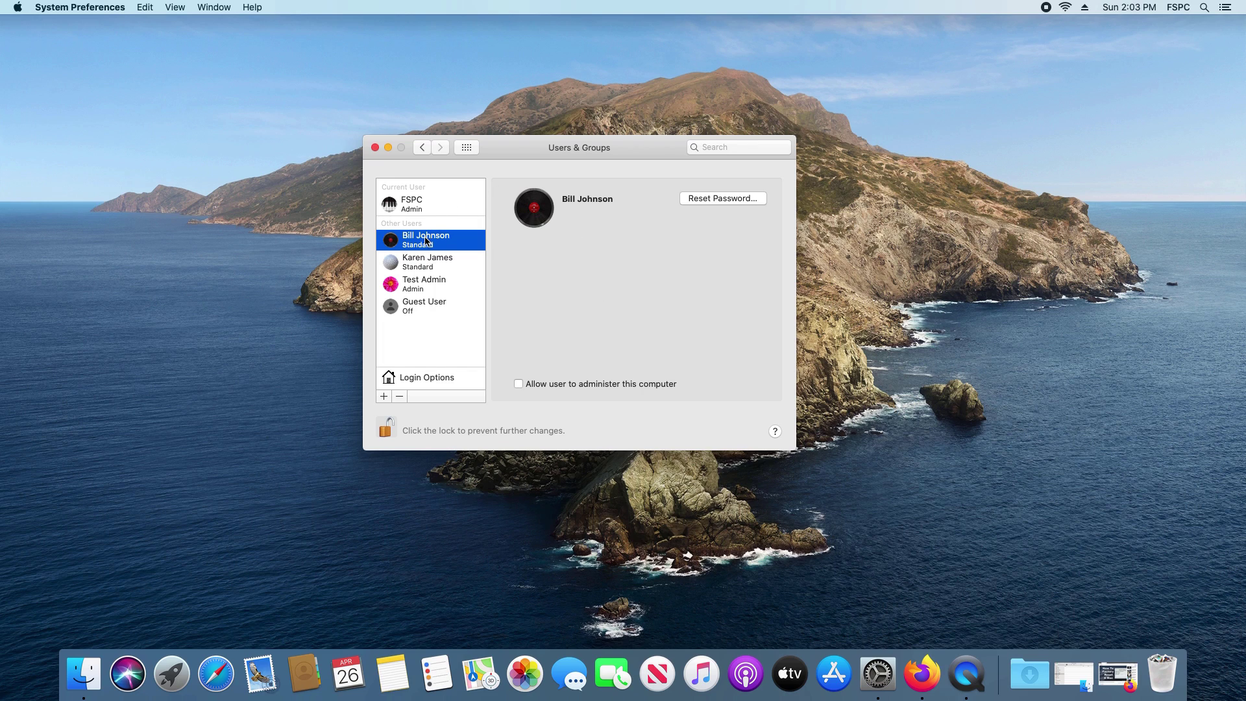
Replace the account's full name with the new person's full name in Advanced Options
{"action": "right_click", "coordinate": [426, 241]}
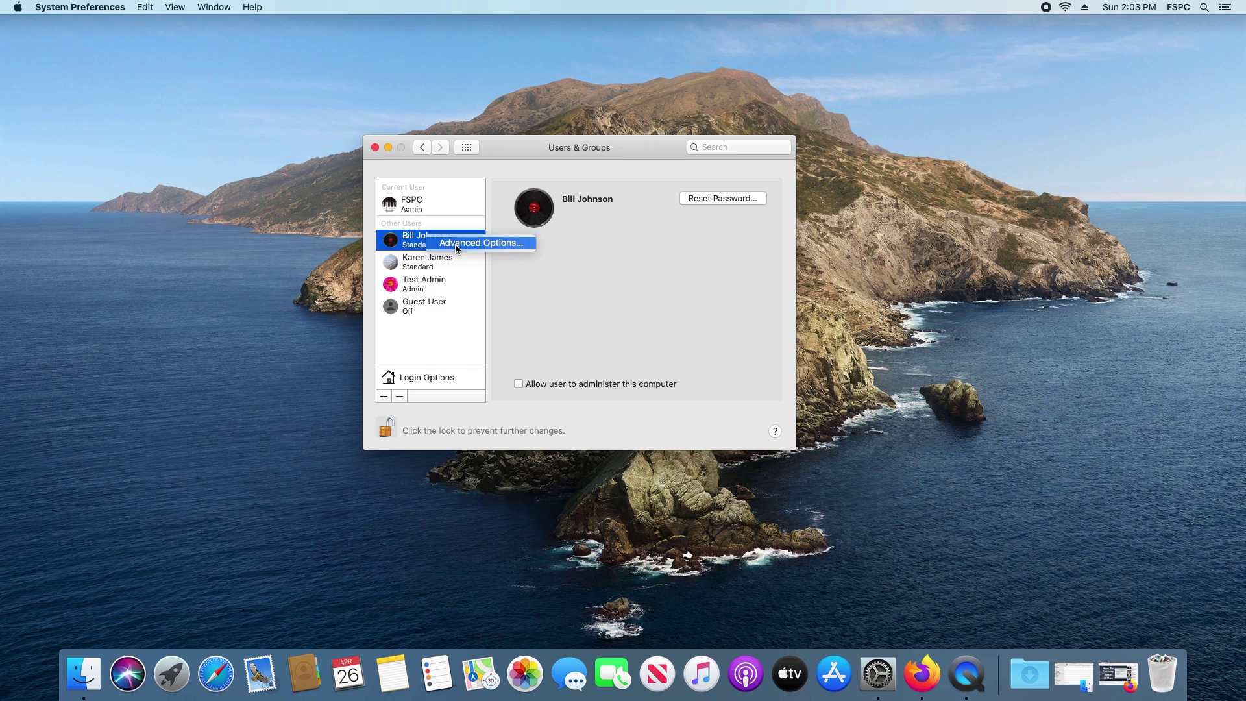
{"action": "left_click", "coordinate": [454, 244]}
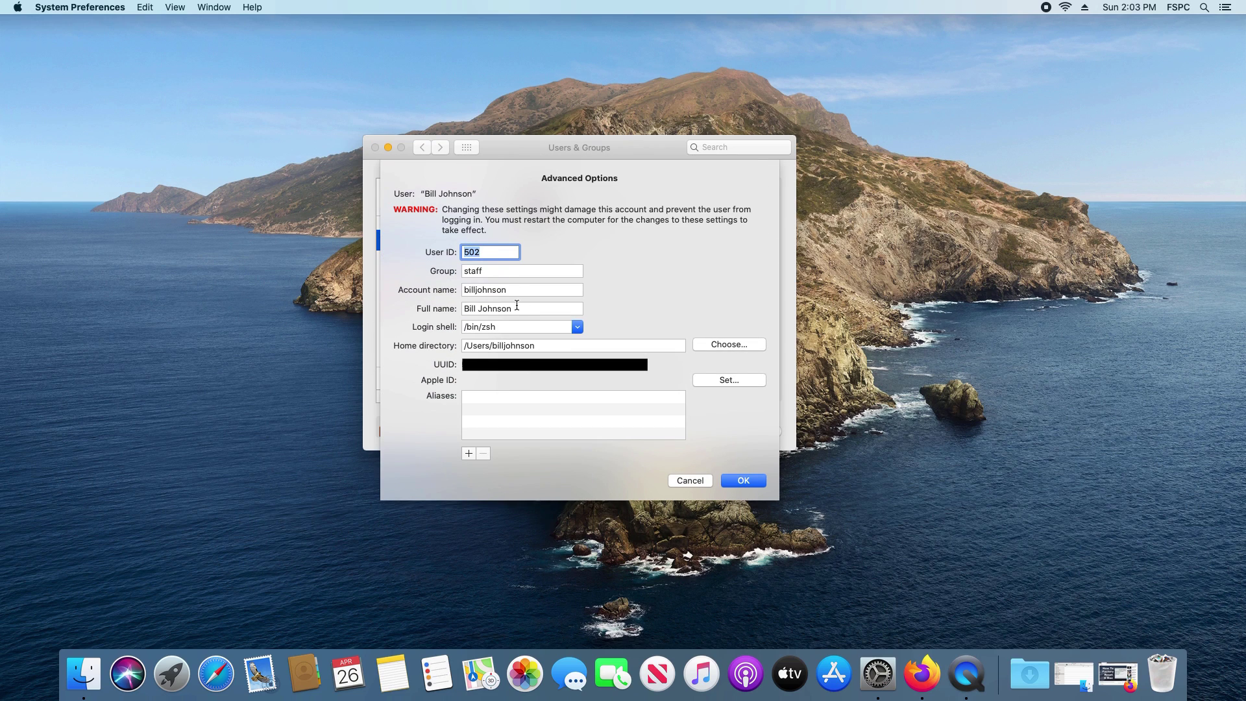
{"action": "triple_click", "coordinate": [520, 309]}
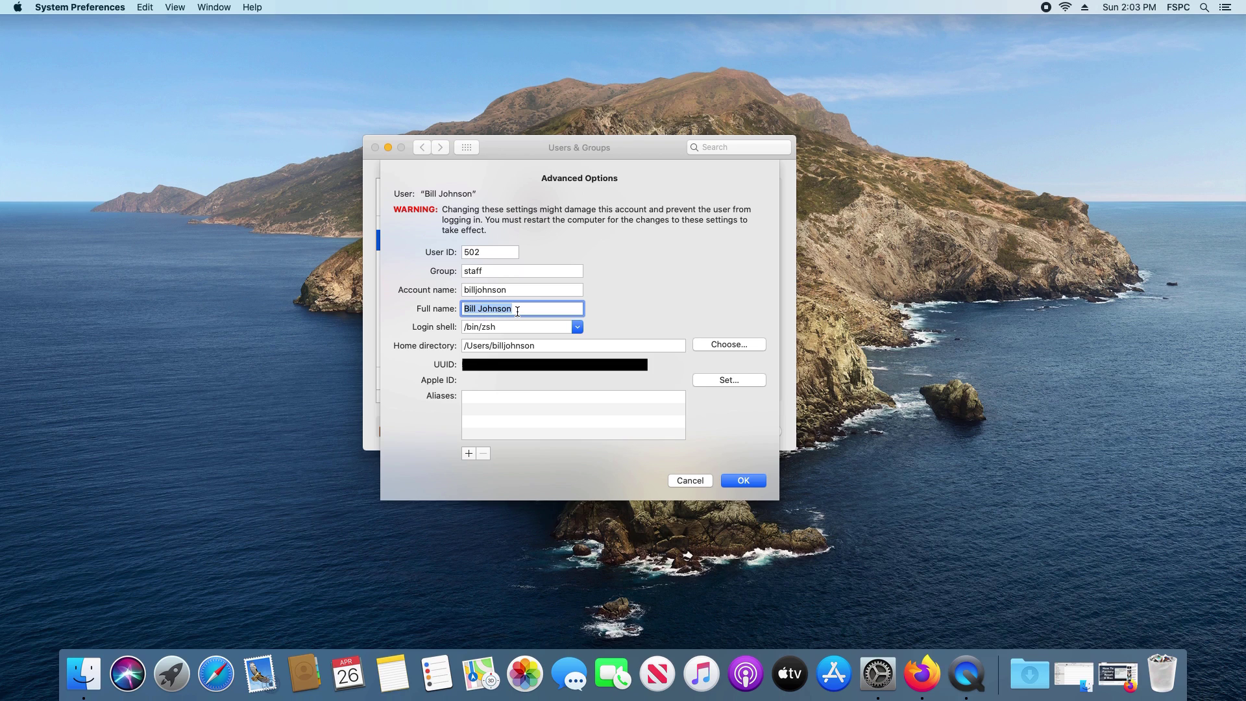
{"action": "key", "text": "BackSpace"}
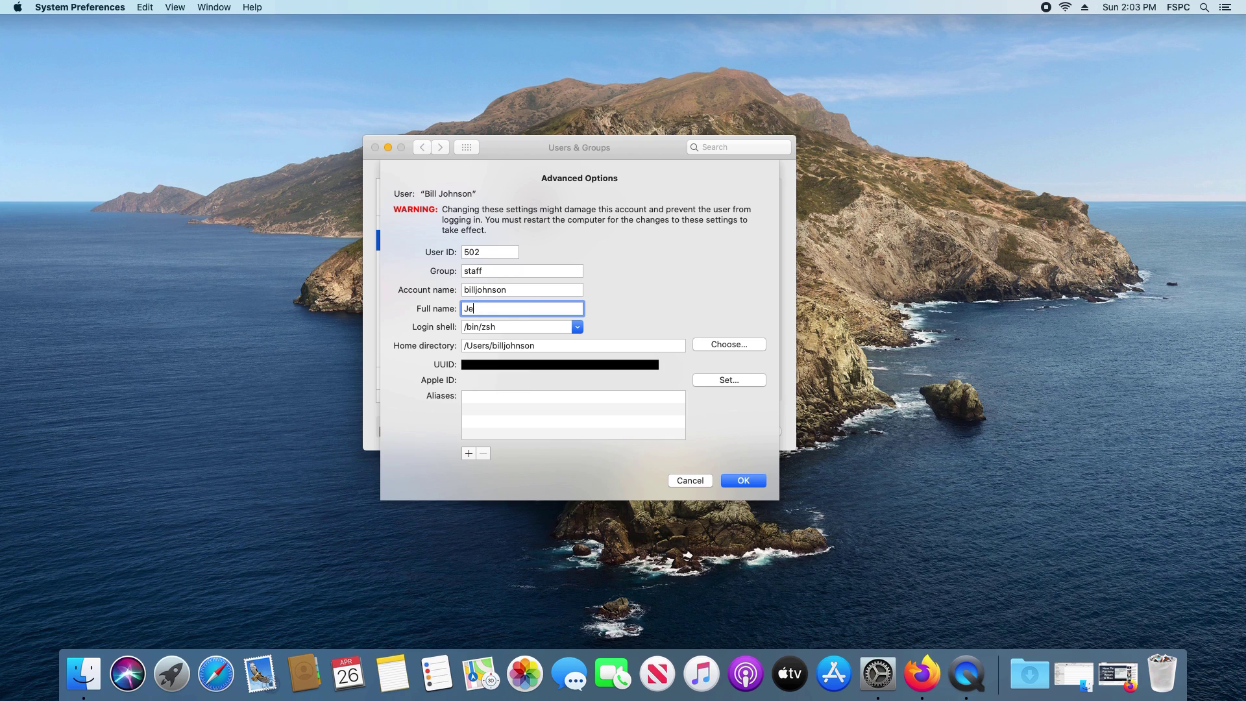
{"action": "left_click", "coordinate": [736, 482]}
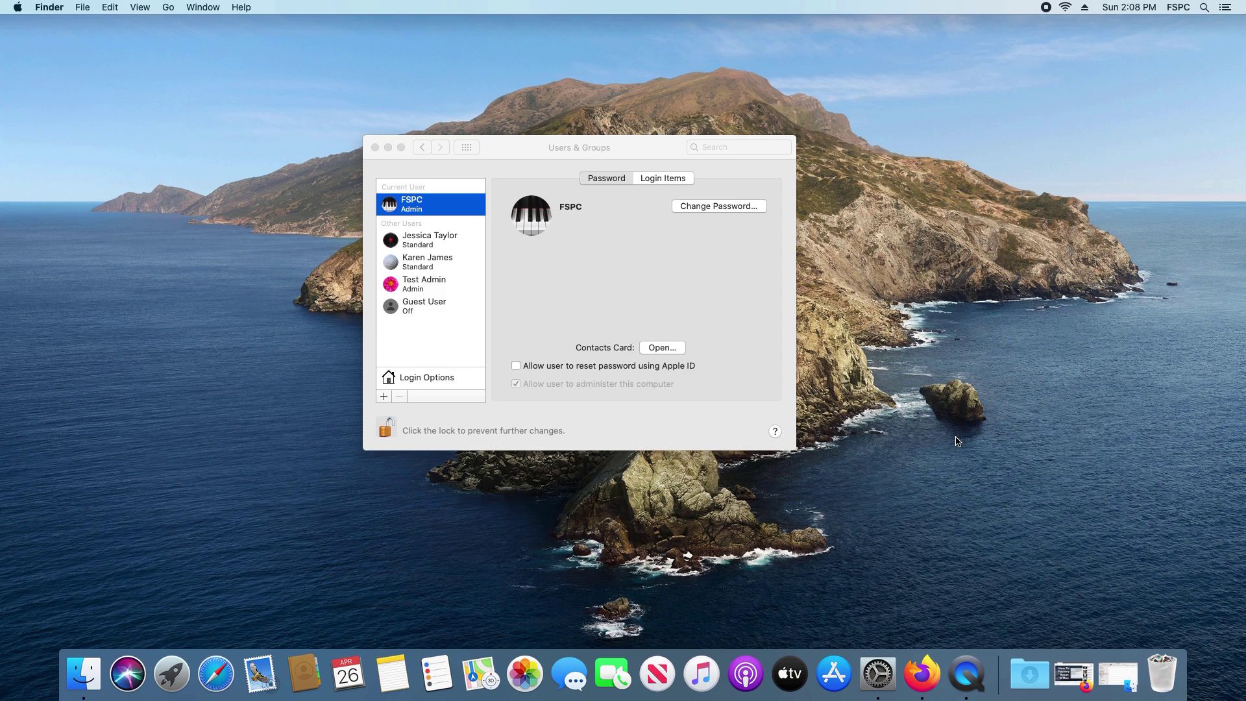
Close the current admin's Advanced Options unchanged and display the Test Admin account
{"action": "right_click", "coordinate": [418, 208]}
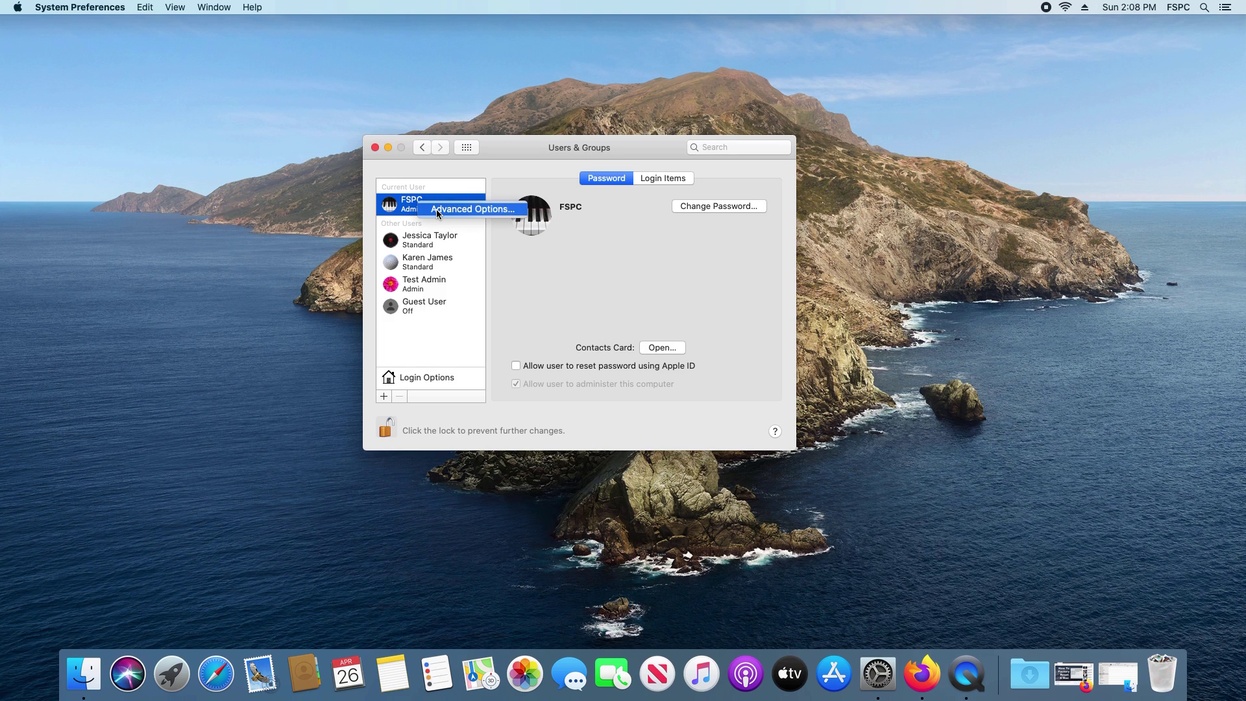
{"action": "left_click", "coordinate": [436, 211]}
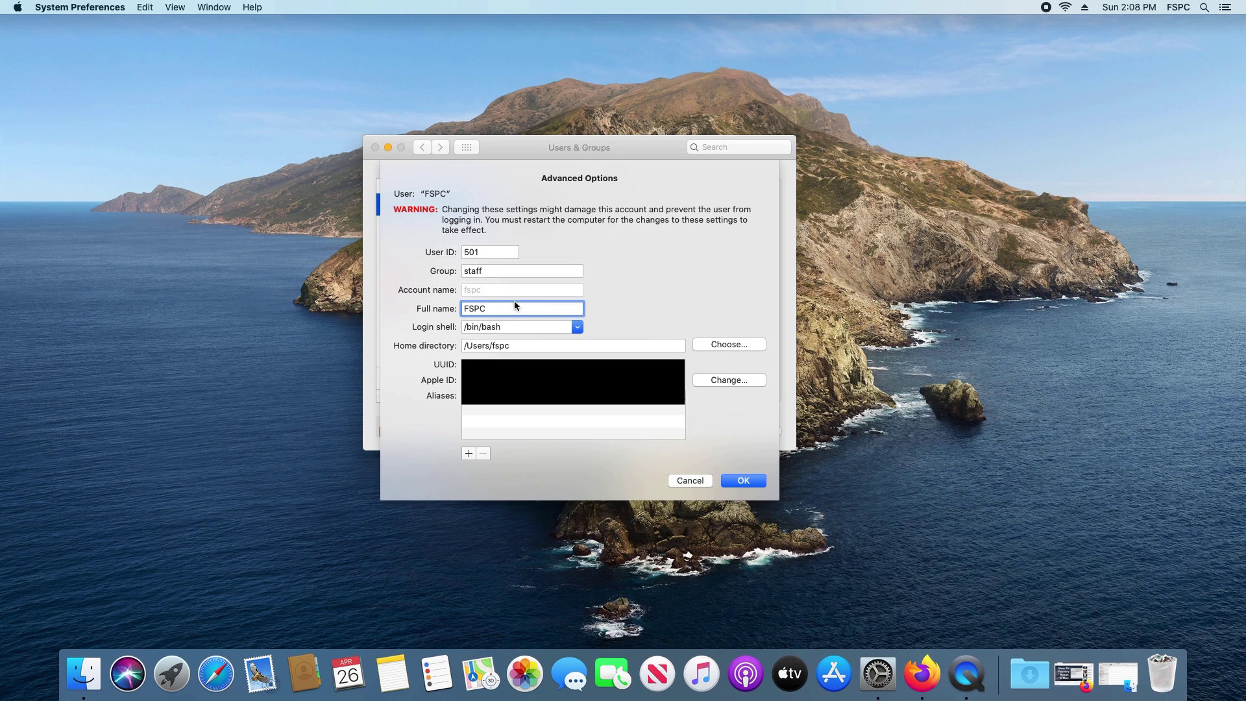
{"action": "left_click", "coordinate": [690, 480]}
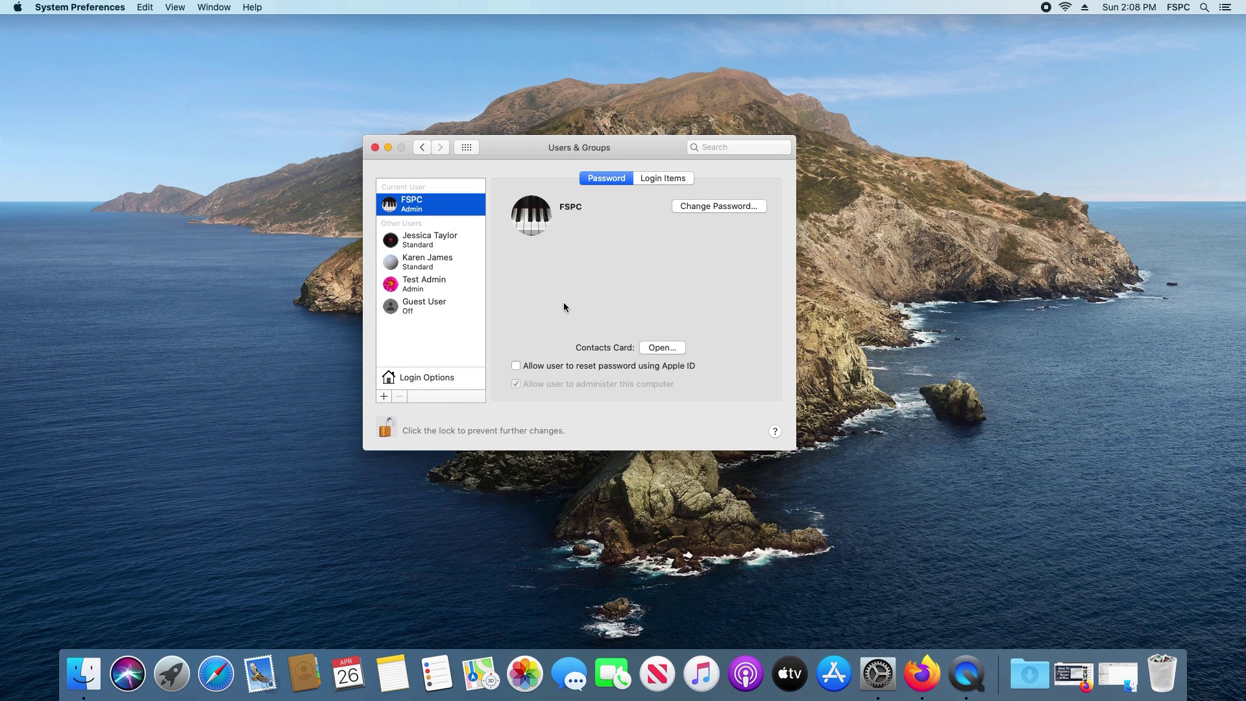
{"action": "left_click", "coordinate": [414, 288]}
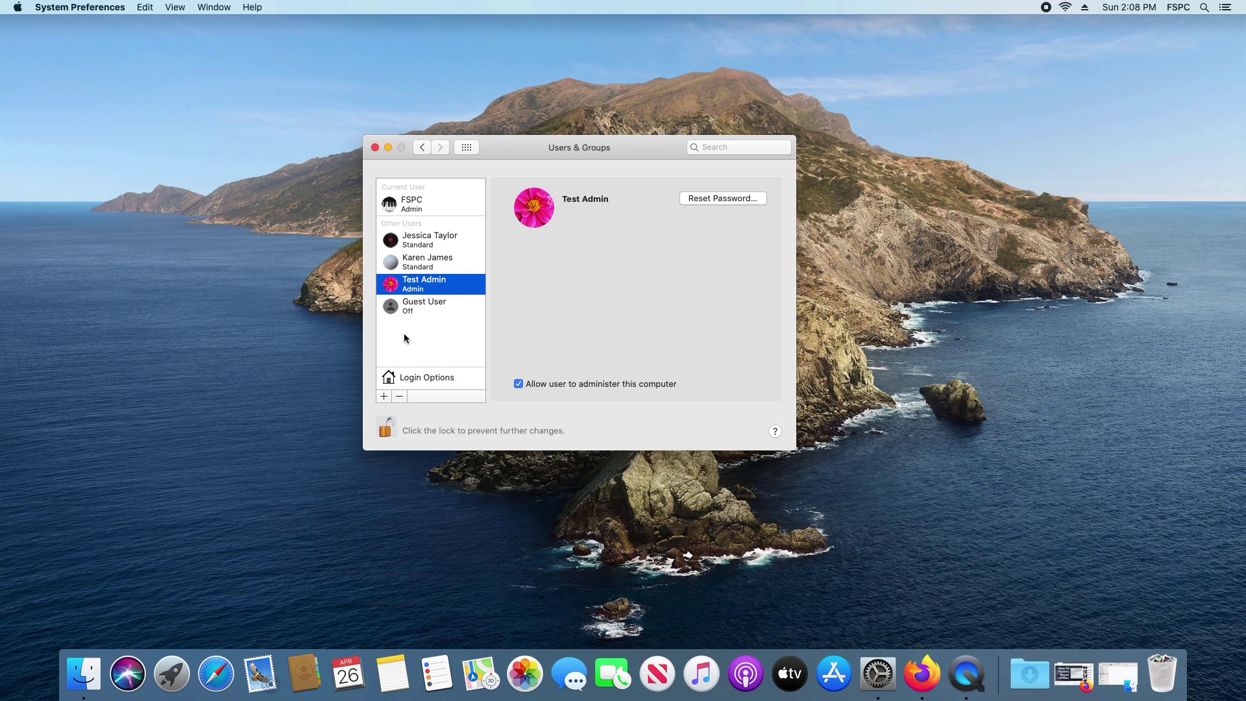
Cancel a new Administrator account and bring up the Apple menu's Log Out option
{"action": "left_click", "coordinate": [390, 397]}
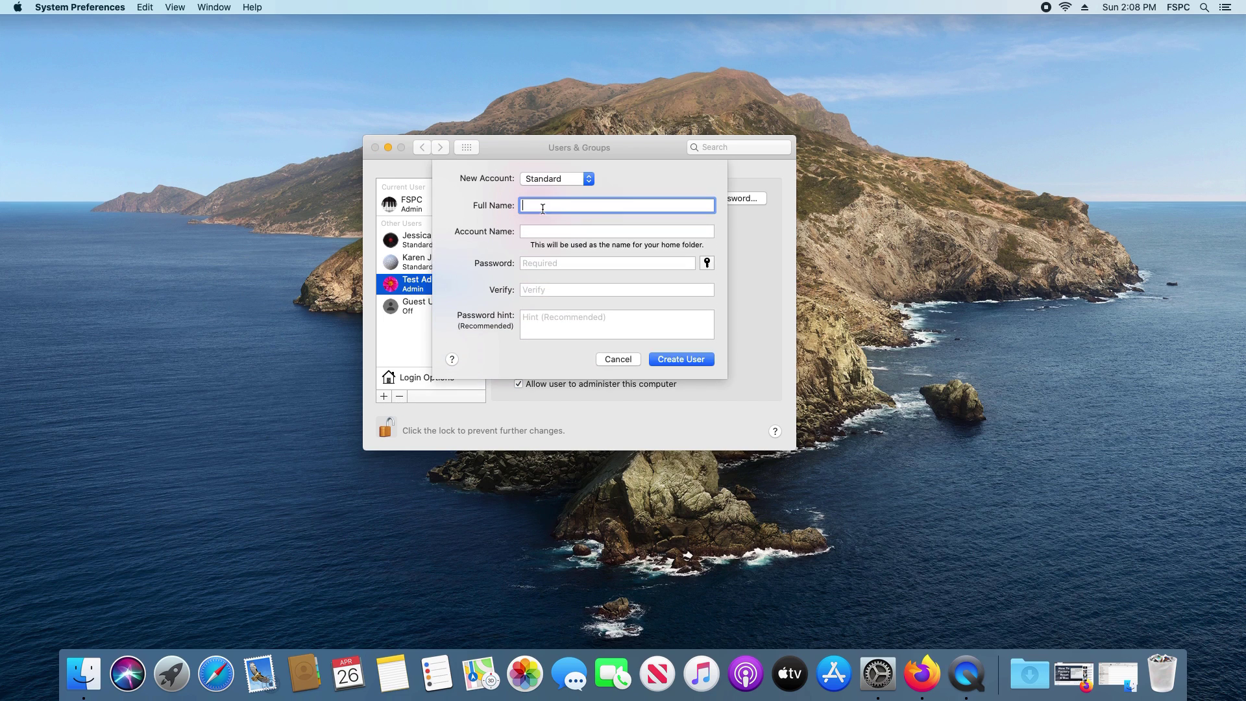
{"action": "left_click", "coordinate": [555, 180]}
{"action": "left_click", "coordinate": [554, 168]}
{"action": "left_click", "coordinate": [618, 359]}
{"action": "left_click", "coordinate": [20, 8]}
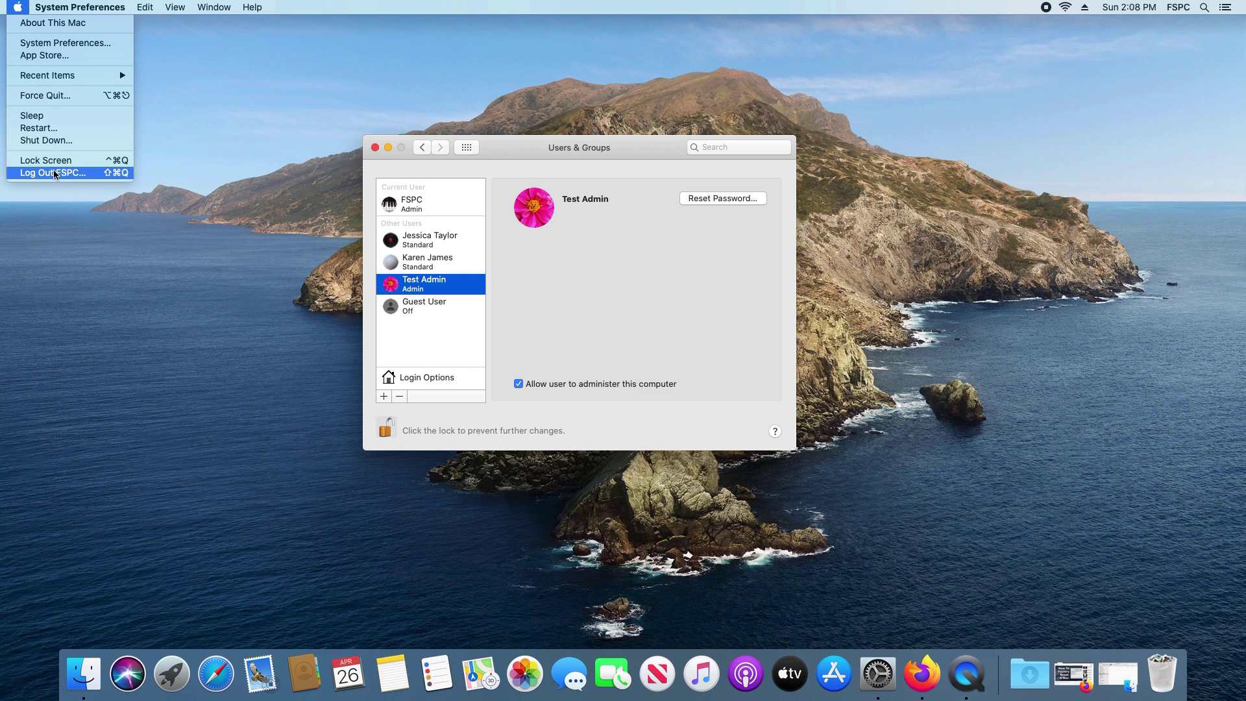
Log out, reopen Users & Groups, and unlock it with the admin password
{"action": "left_click", "coordinate": [54, 172]}
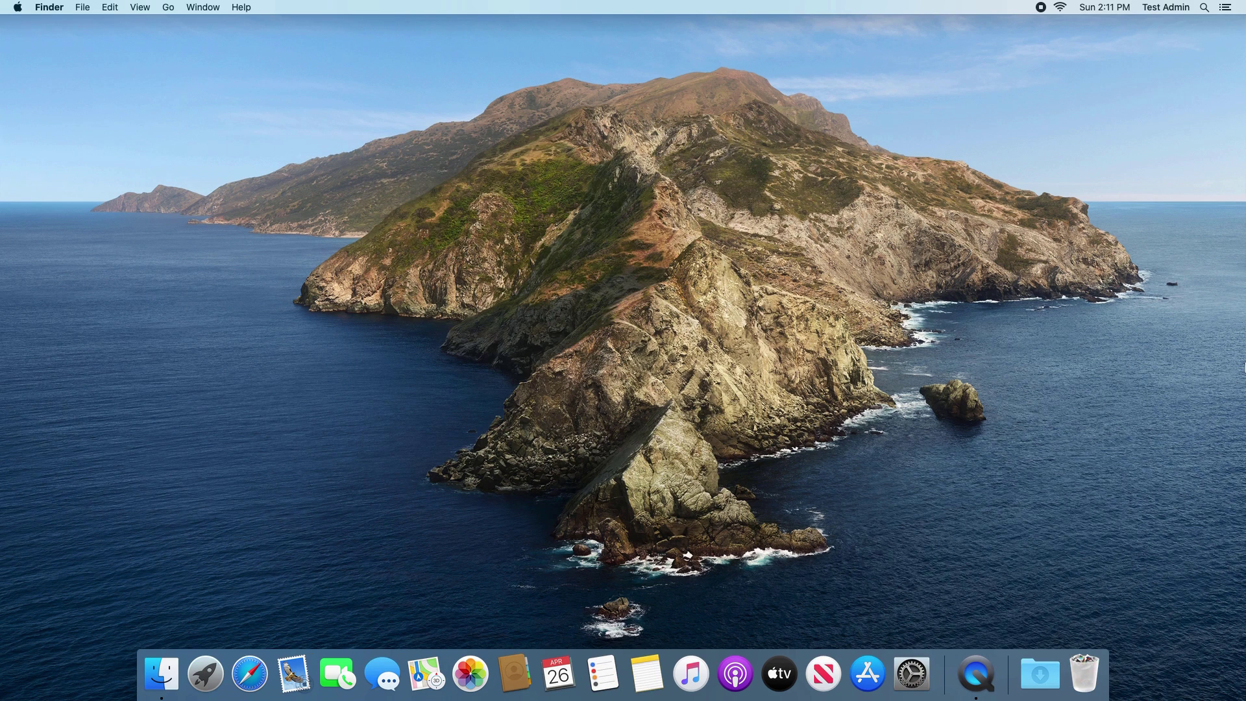
{"action": "left_click", "coordinate": [20, 9]}
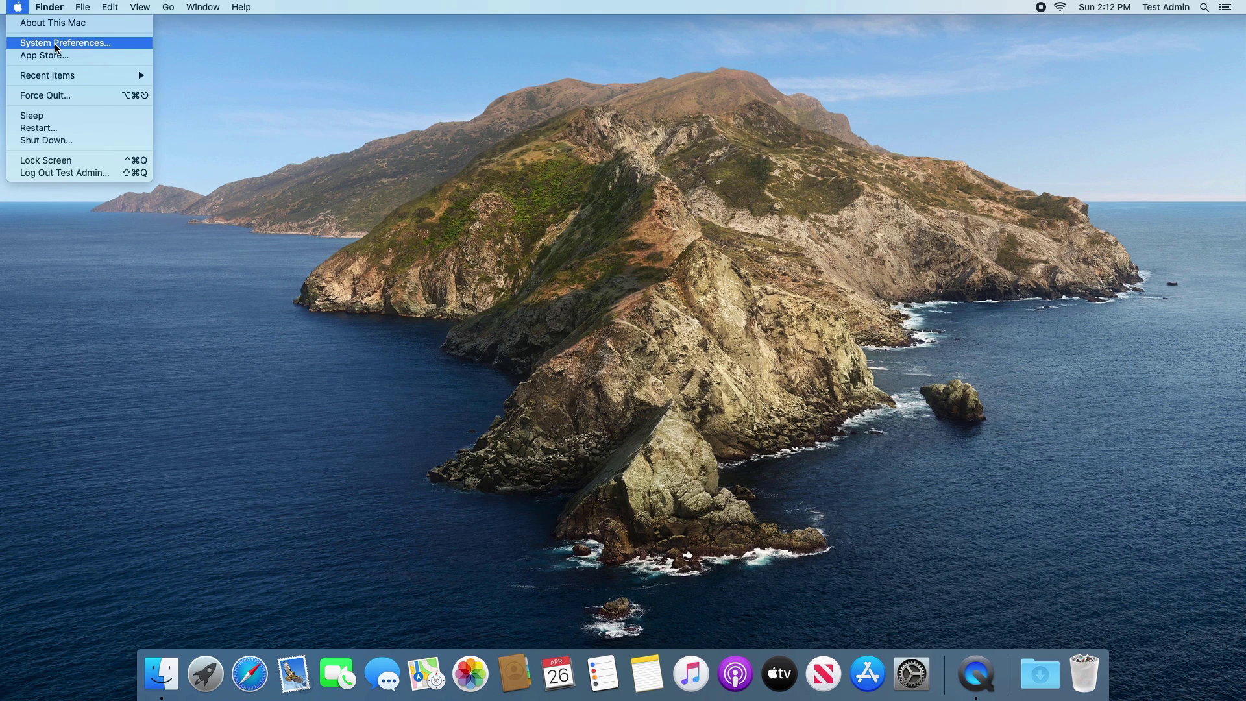
{"action": "left_click", "coordinate": [56, 43]}
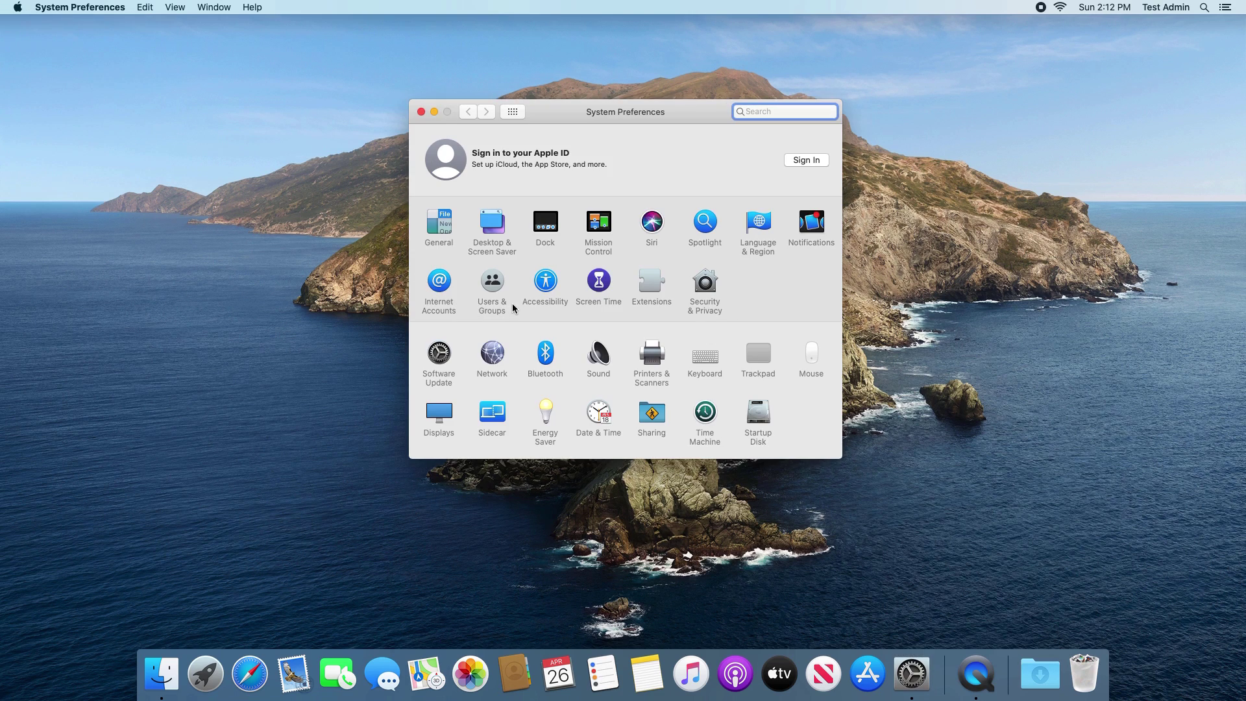
{"action": "left_click", "coordinate": [493, 283]}
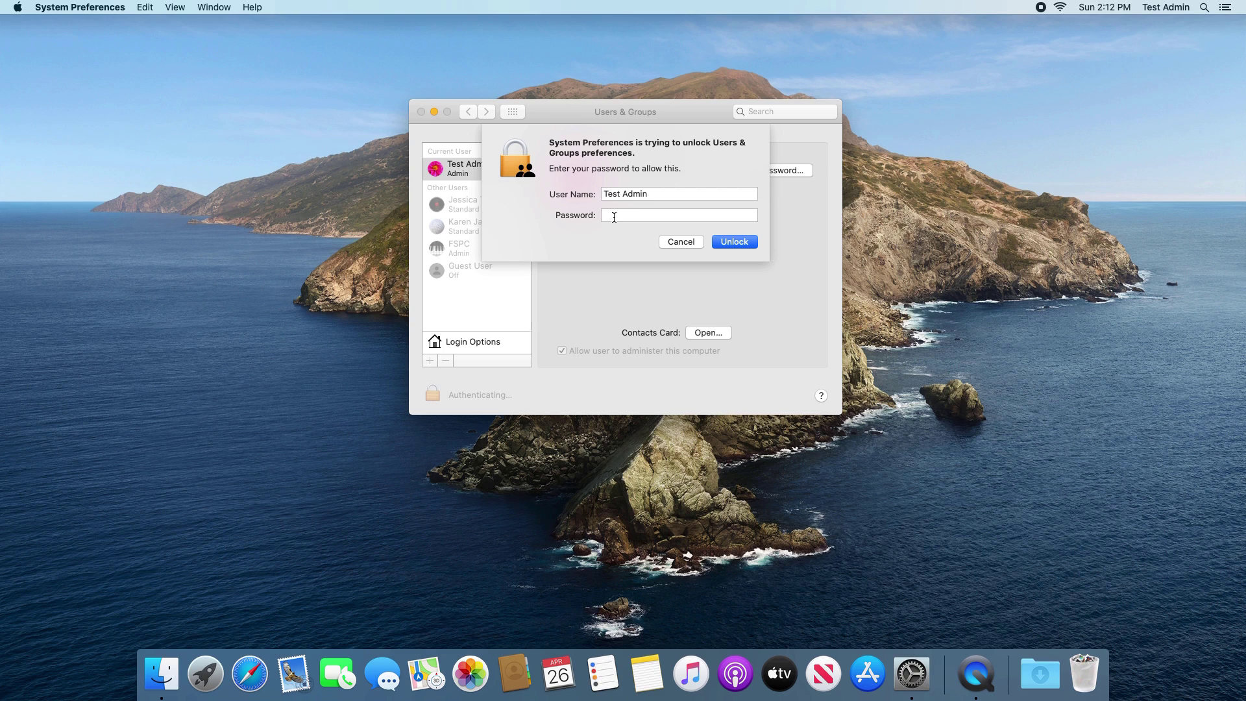
{"action": "key", "text": "Return"}
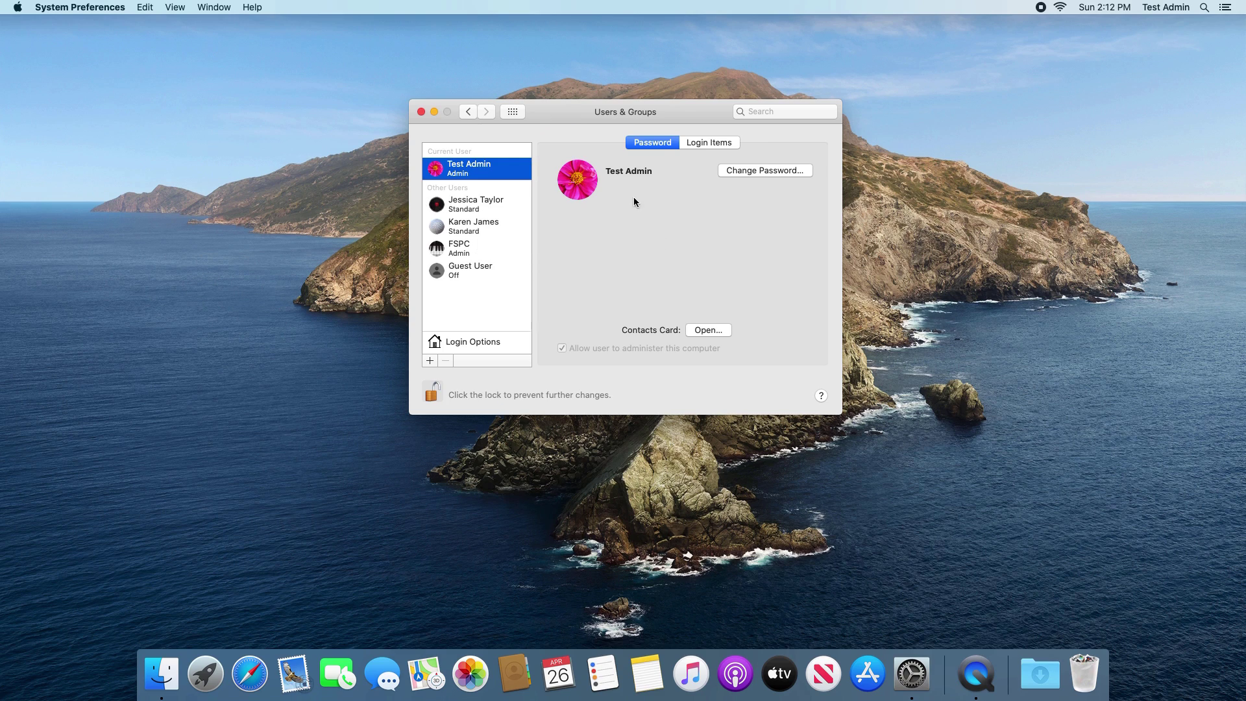
Change the FSPC account's full name to FSMPC through Advanced Options
{"action": "left_click", "coordinate": [459, 250]}
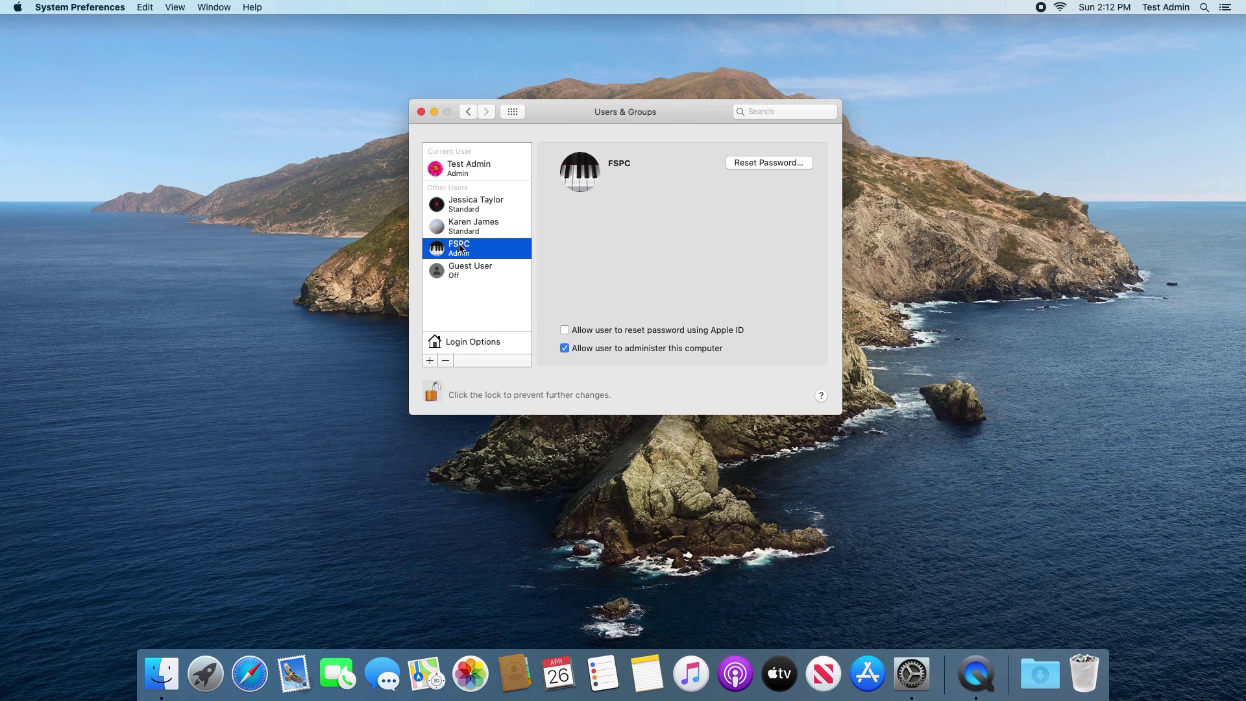
{"action": "right_click", "coordinate": [459, 248]}
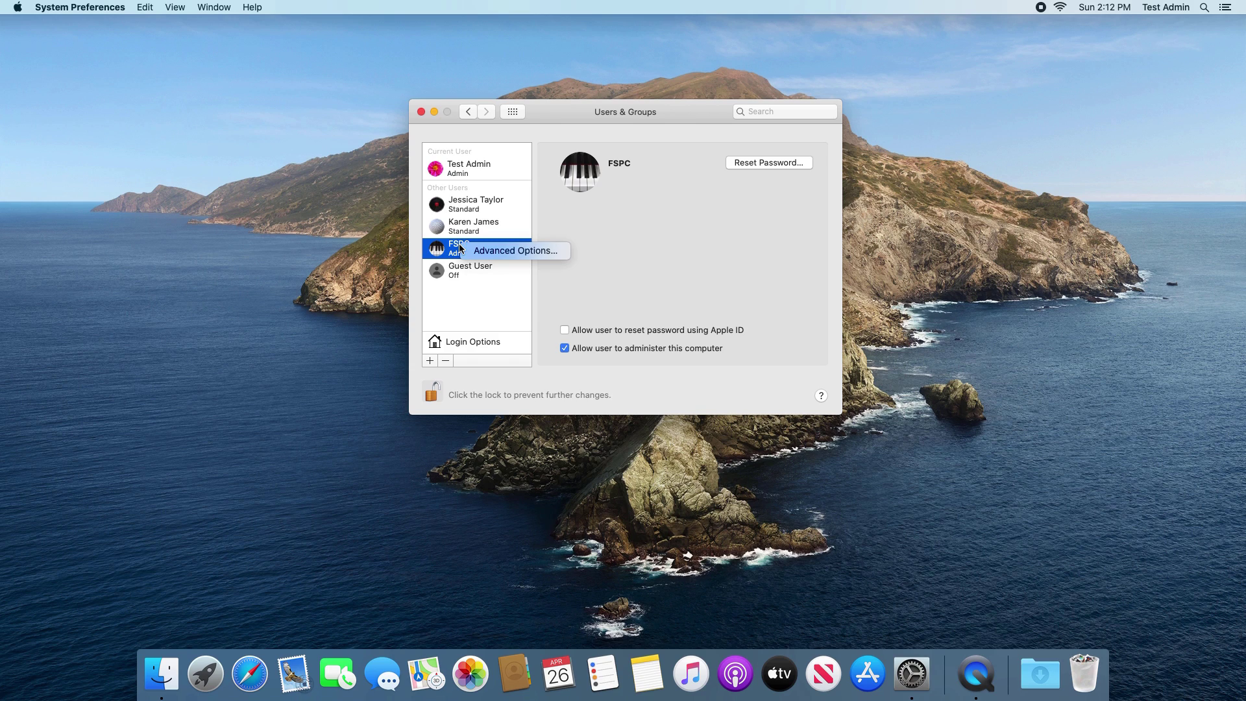
{"action": "left_click", "coordinate": [500, 251]}
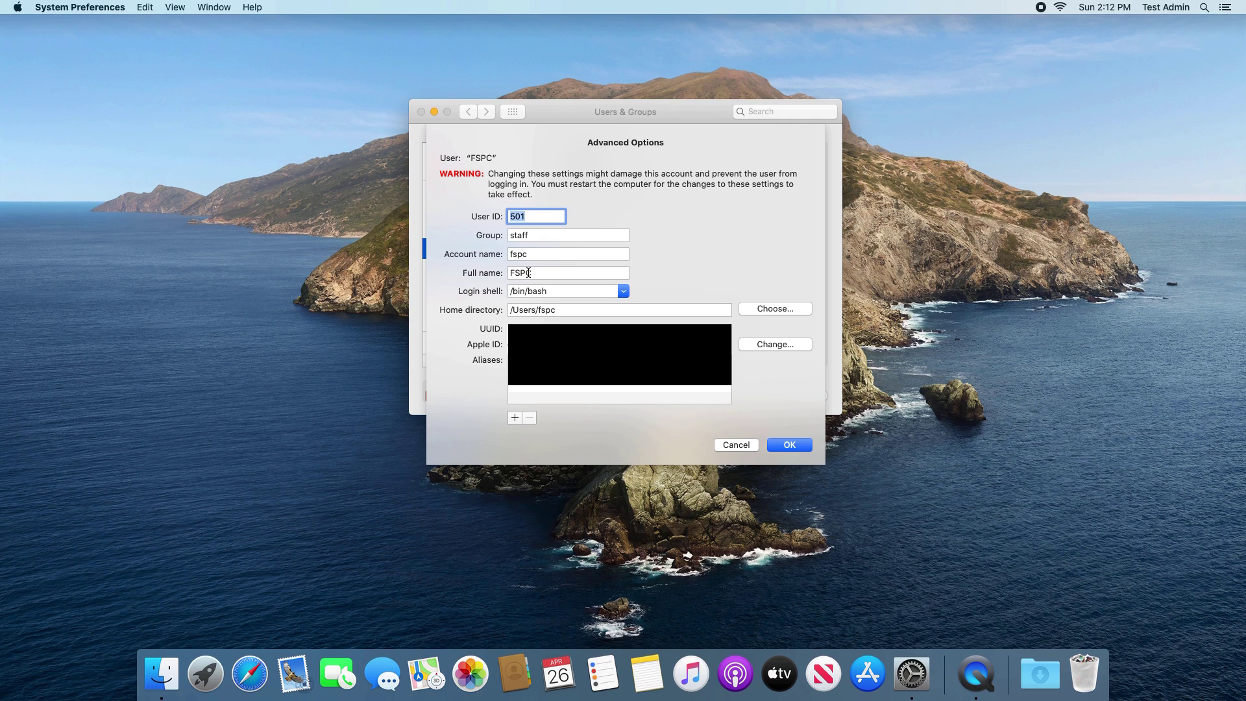
{"action": "left_click", "coordinate": [541, 273]}
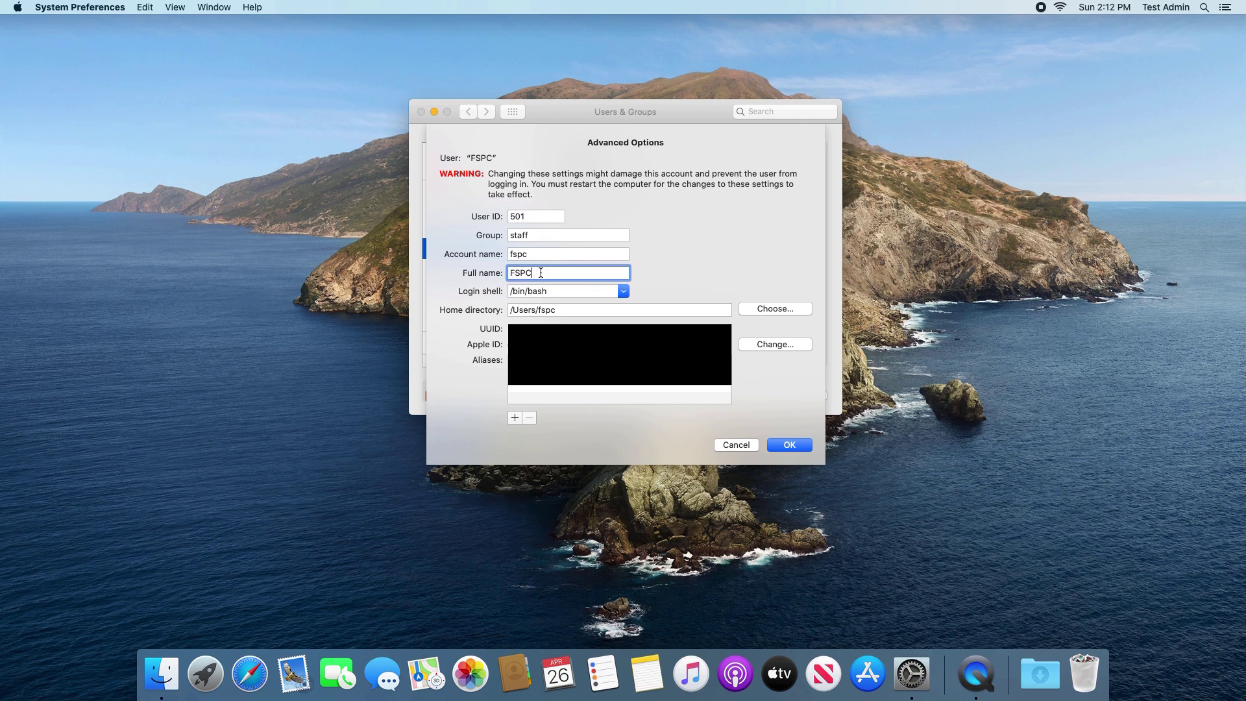
{"action": "key", "text": "Return"}
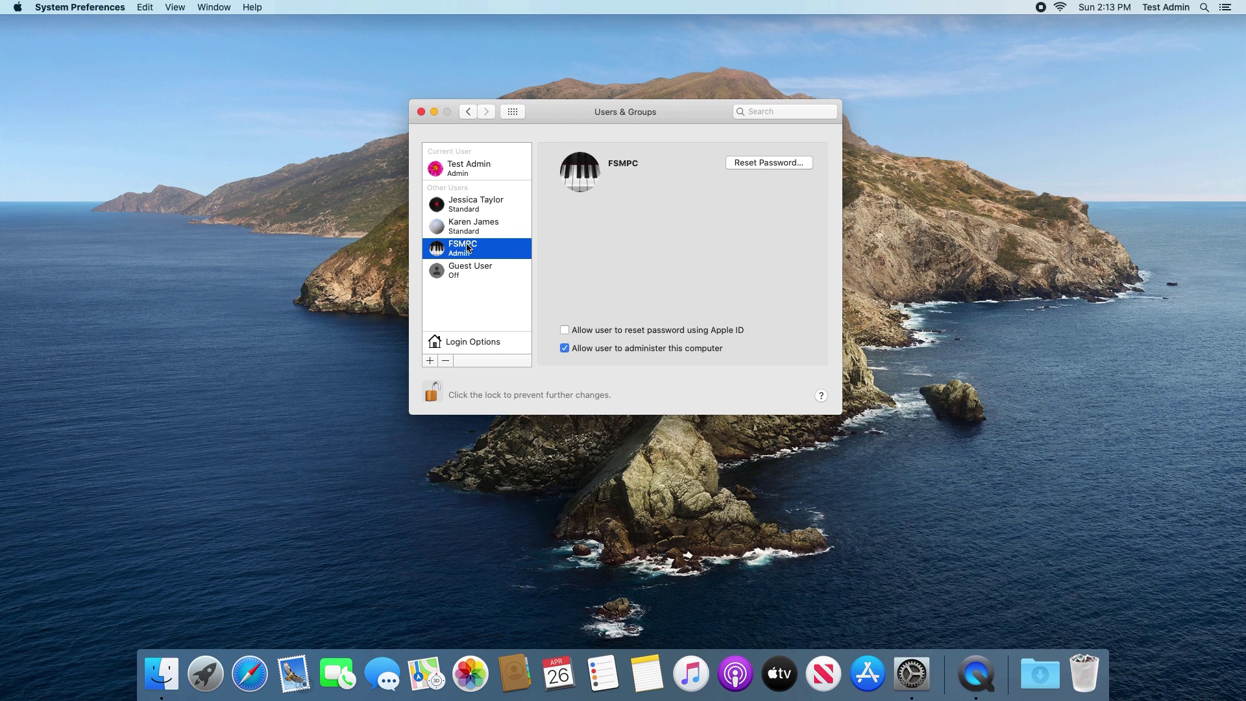
Lock settings, reopen Users & Groups as FSMPC, unlock it, and select the standard account
{"action": "left_click", "coordinate": [434, 391]}
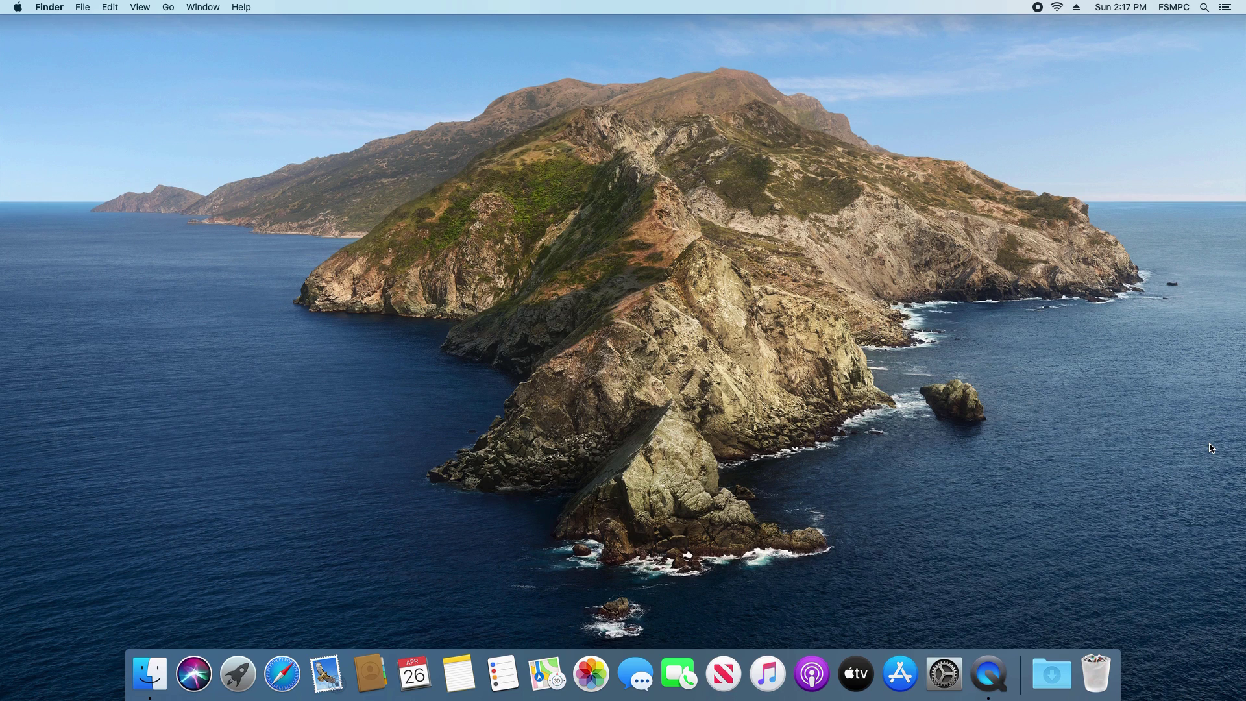
{"action": "left_click", "coordinate": [20, 9]}
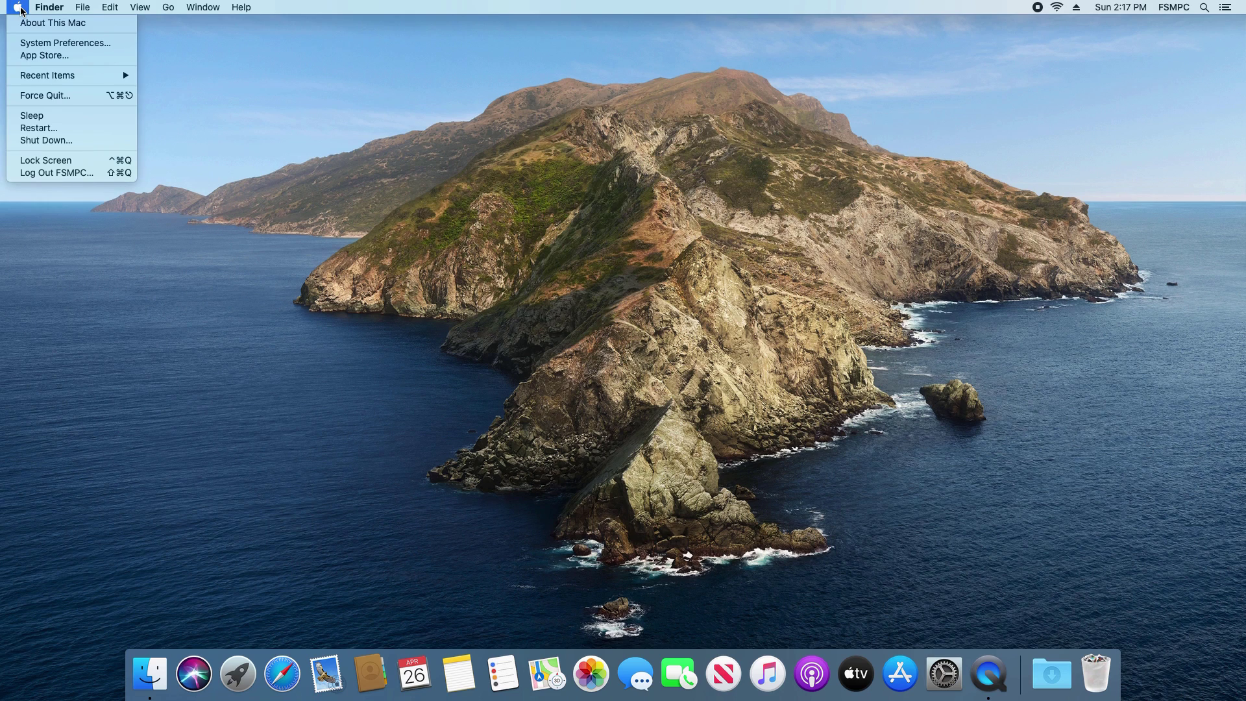
{"action": "left_click", "coordinate": [47, 44]}
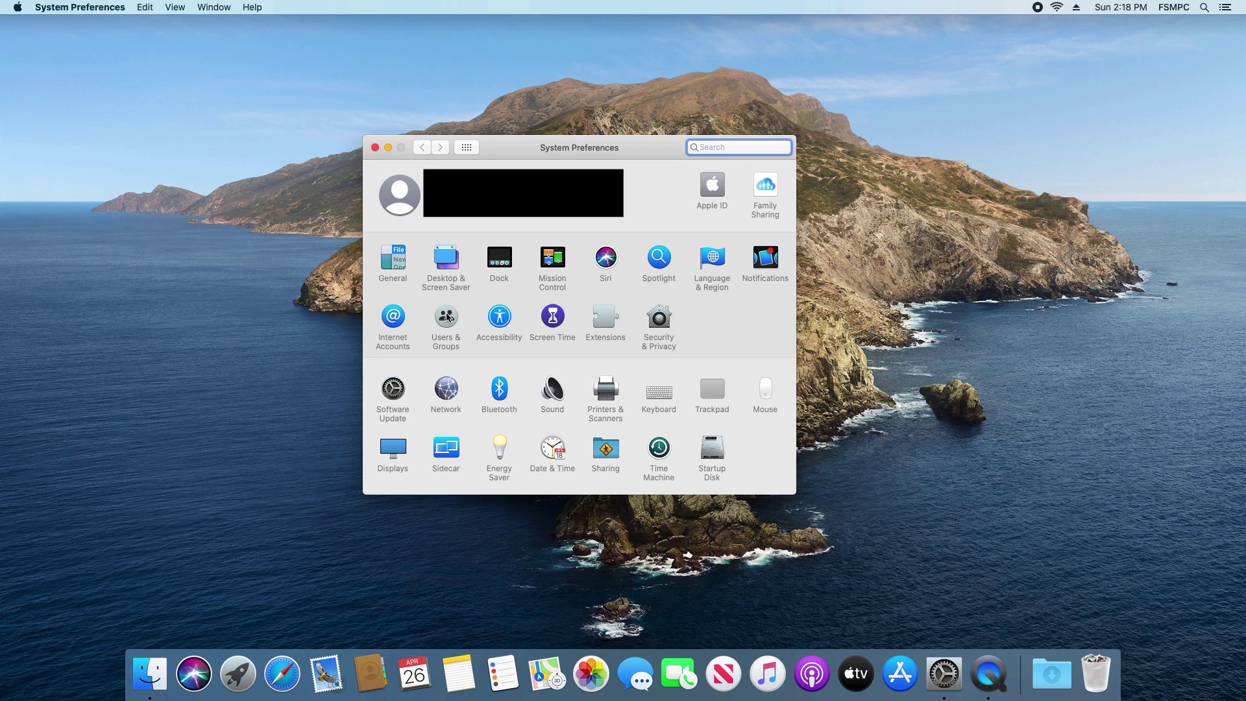
{"action": "left_click", "coordinate": [448, 317]}
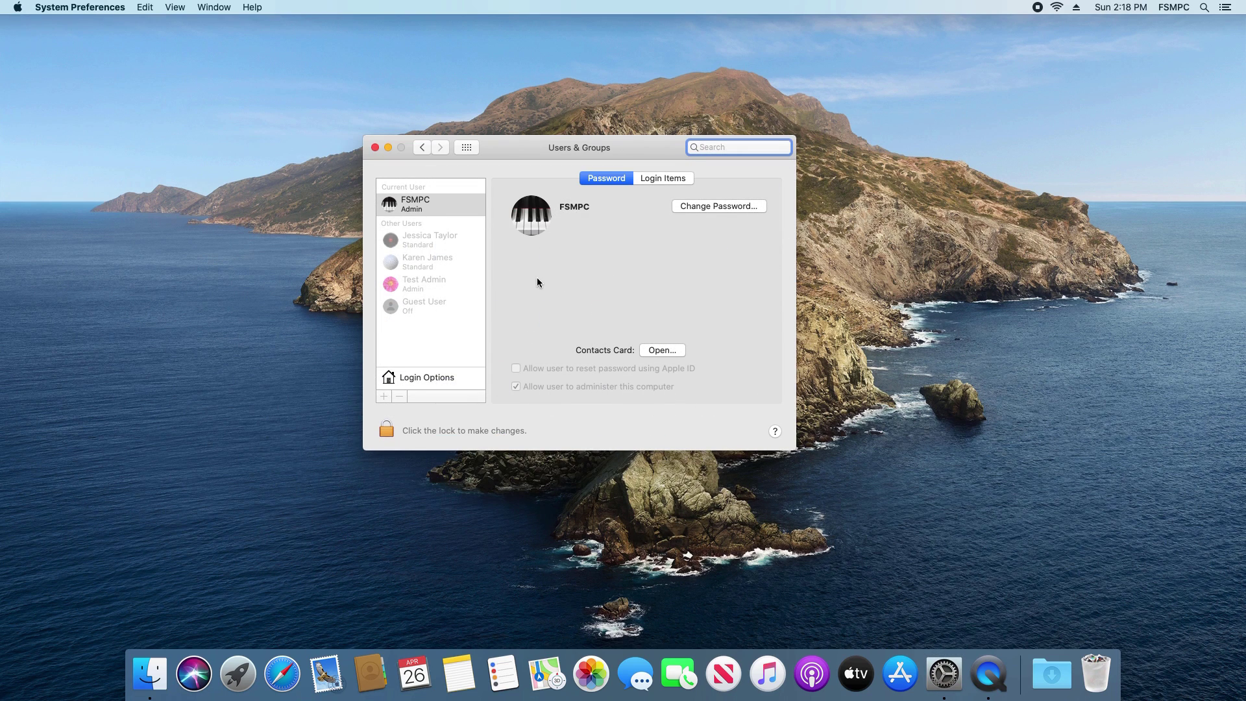
{"action": "left_click", "coordinate": [386, 429]}
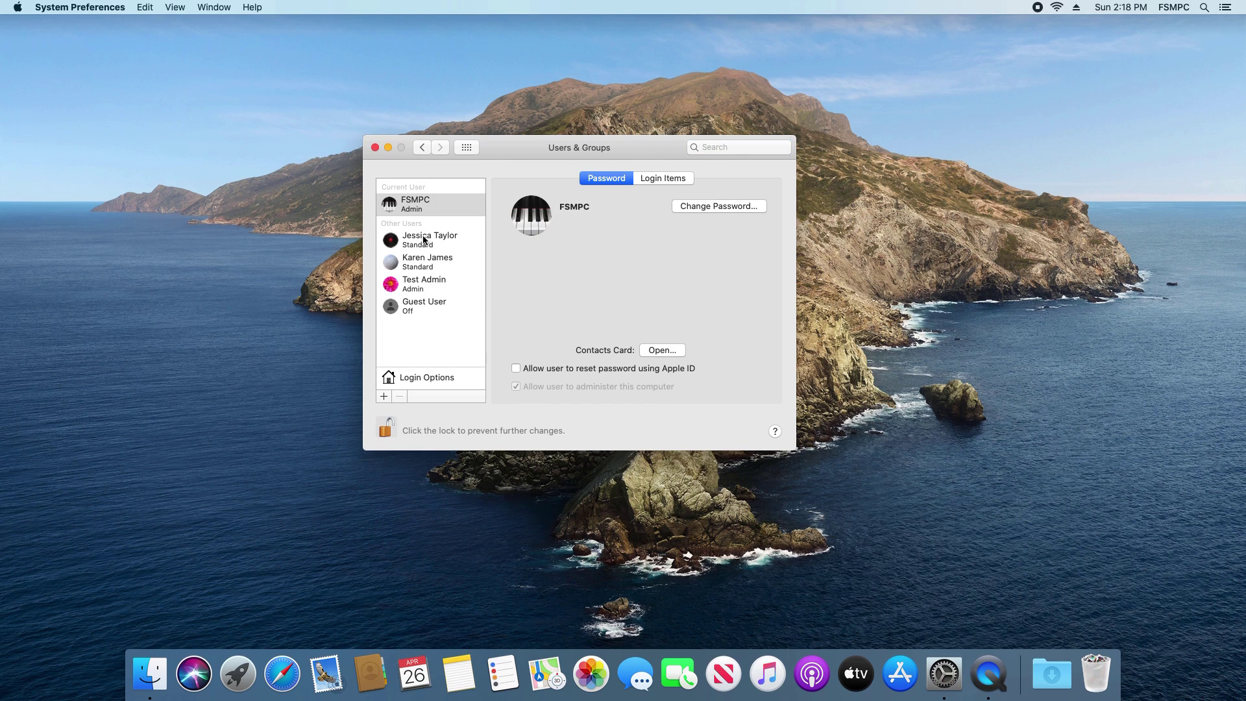
{"action": "left_click", "coordinate": [420, 240]}
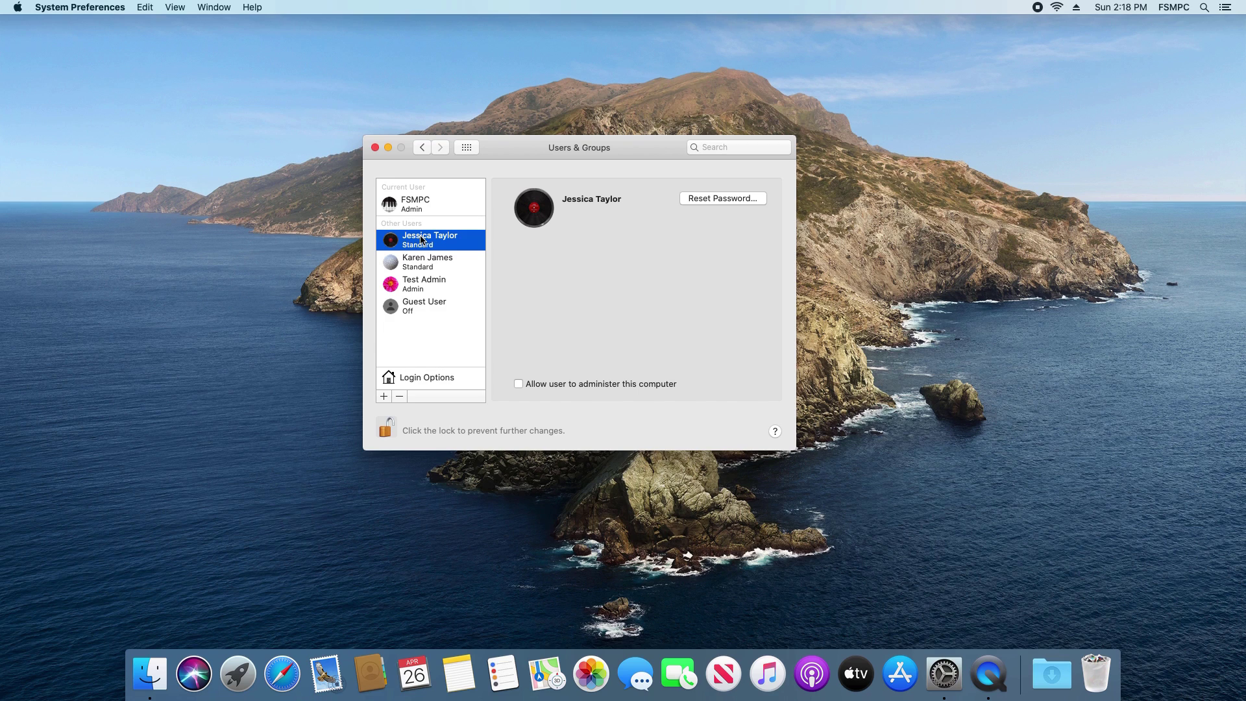
{"action": "right_click", "coordinate": [420, 240]}
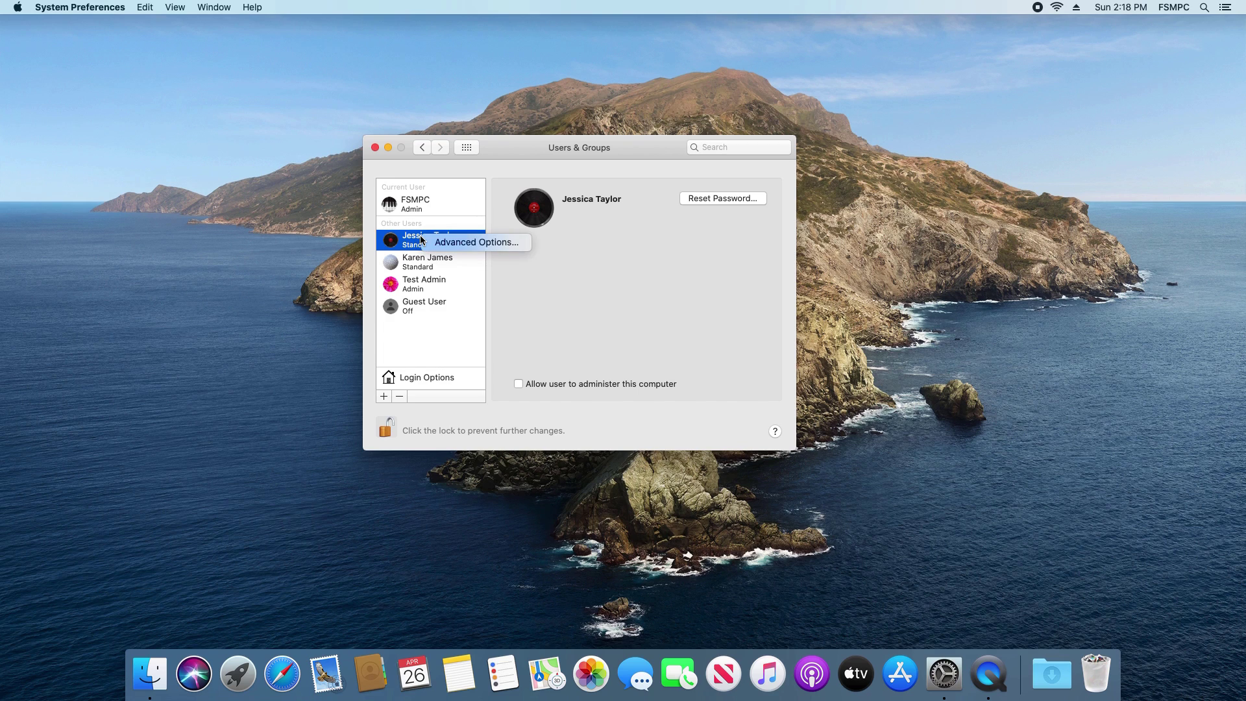
{"action": "left_click", "coordinate": [454, 242]}
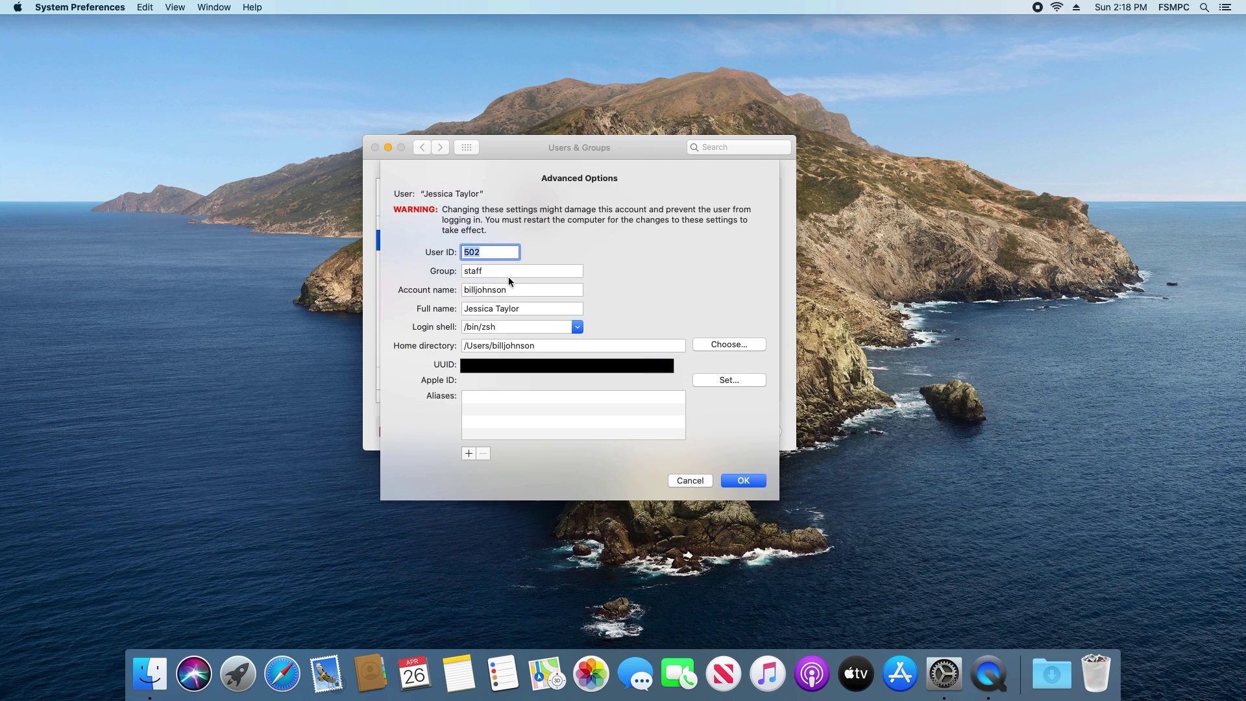
{"action": "triple_click", "coordinate": [501, 308]}
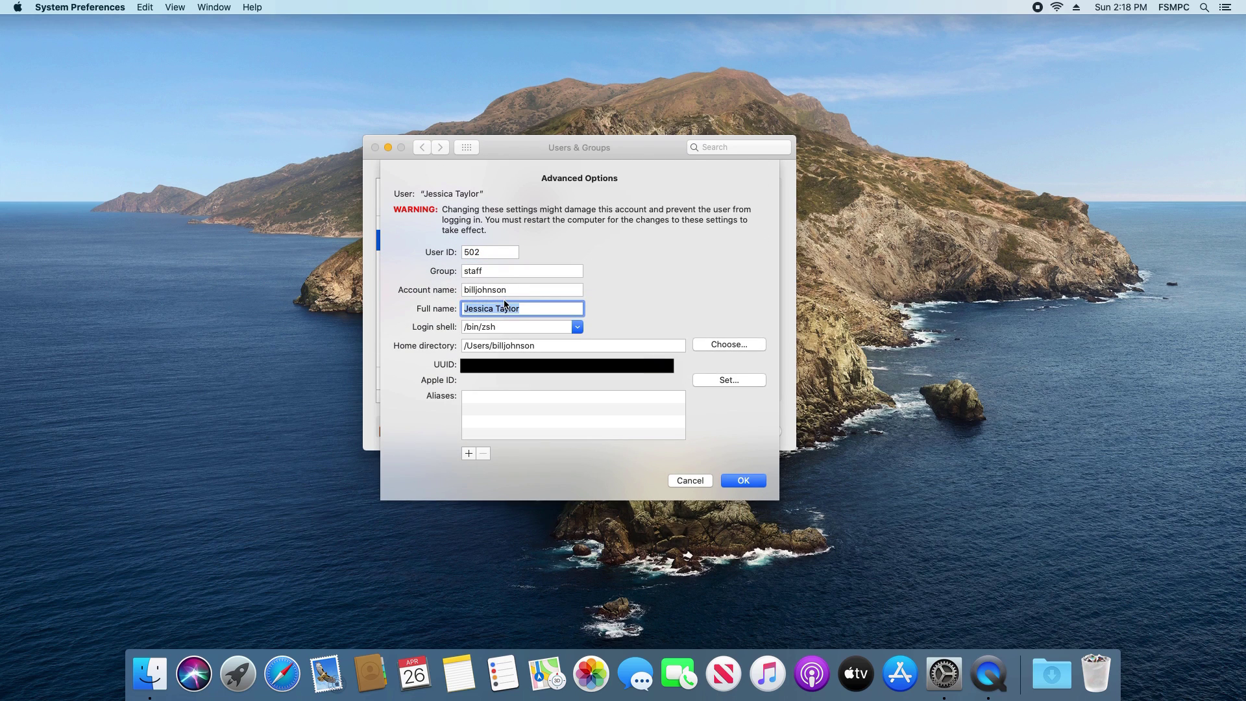
{"action": "double_click", "coordinate": [517, 291]}
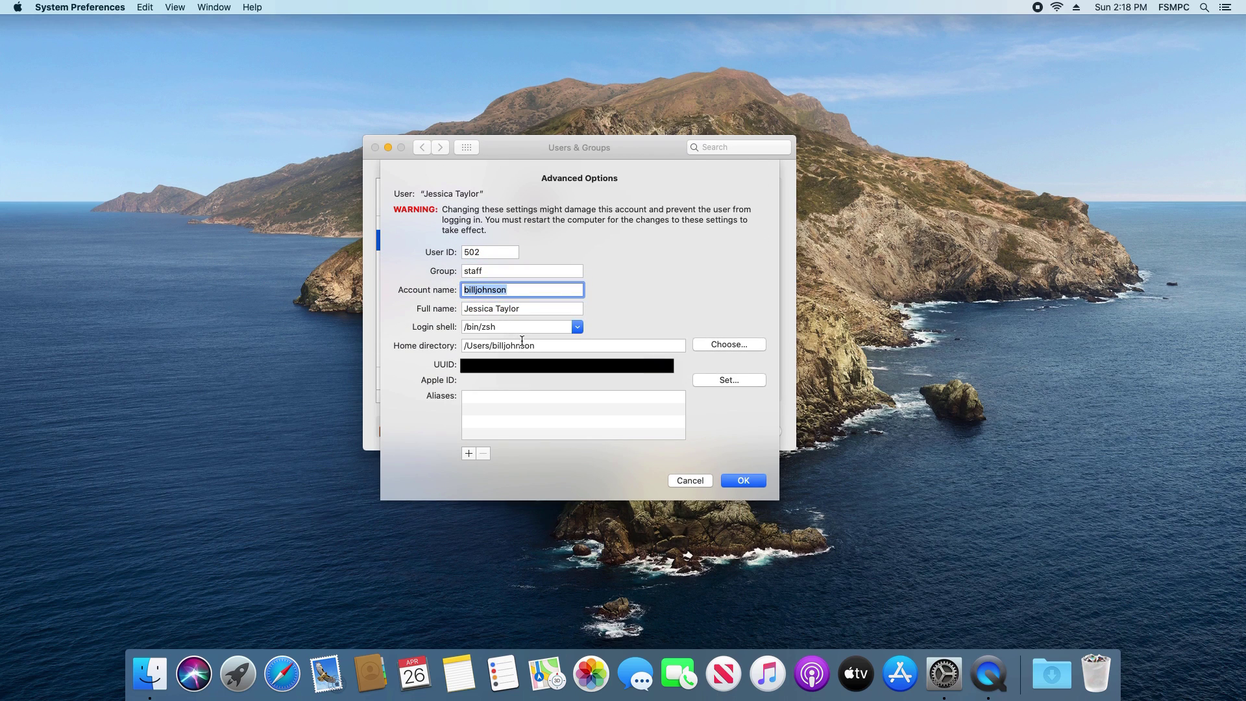
{"action": "left_click_drag", "start_coordinate": [537, 346], "coordinate": [490, 346]}
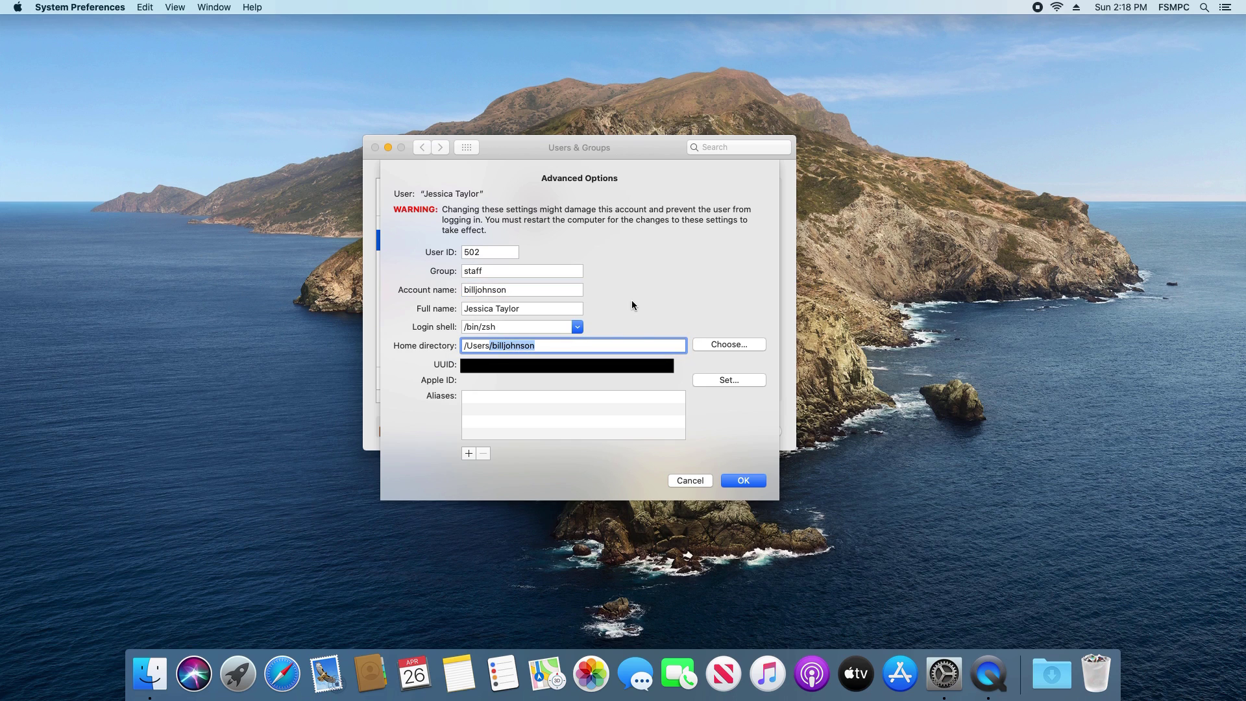
{"action": "left_click", "coordinate": [555, 308]}
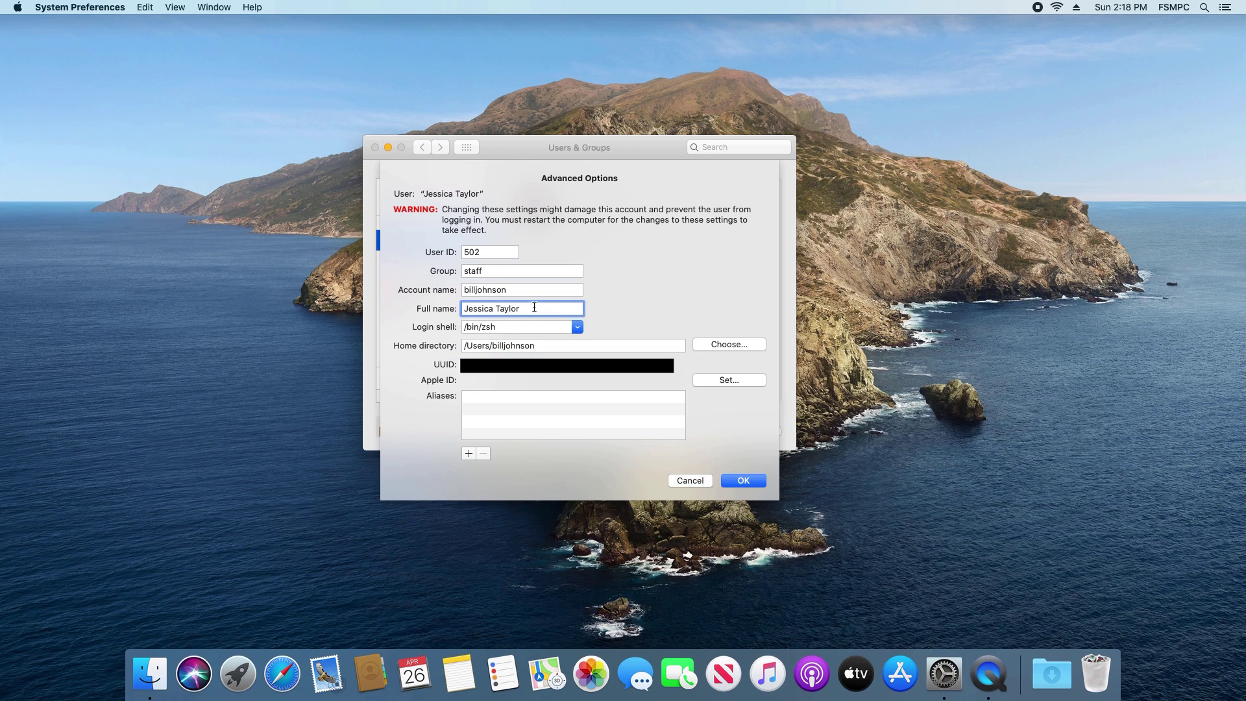
{"action": "left_click_drag", "start_coordinate": [530, 308], "coordinate": [462, 302]}
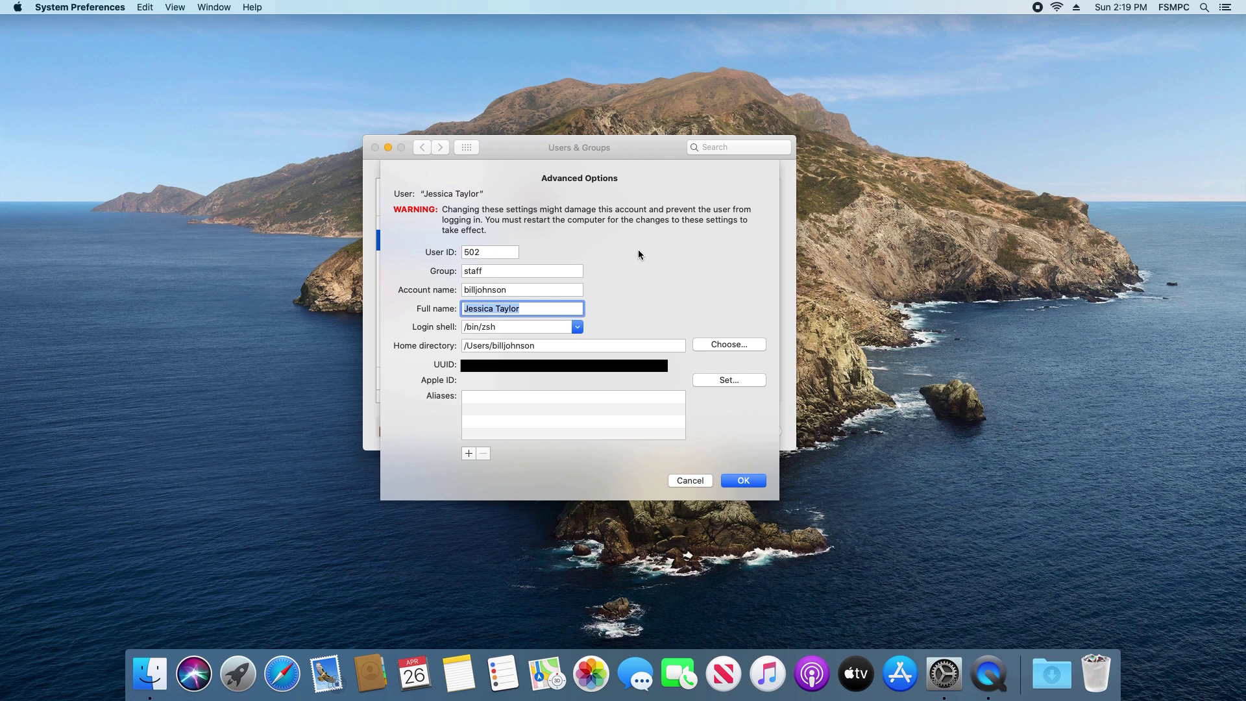
{"action": "left_click", "coordinate": [685, 482]}
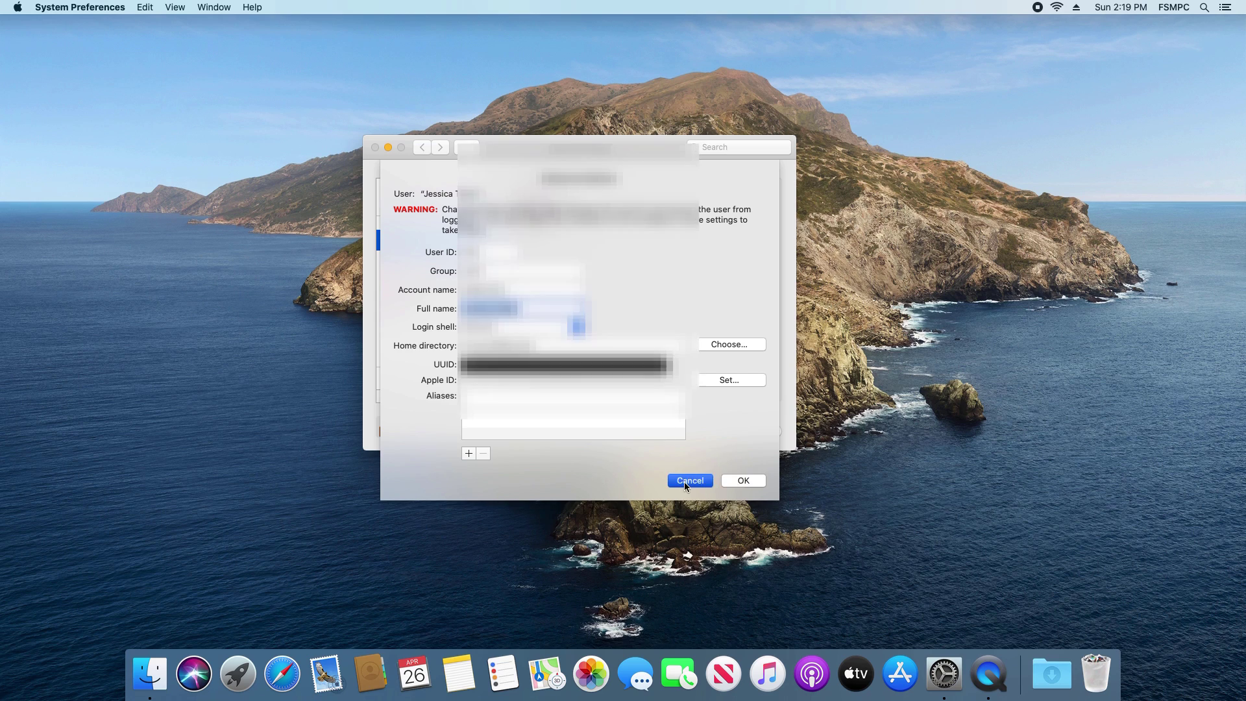
{"action": "left_click", "coordinate": [384, 396]}
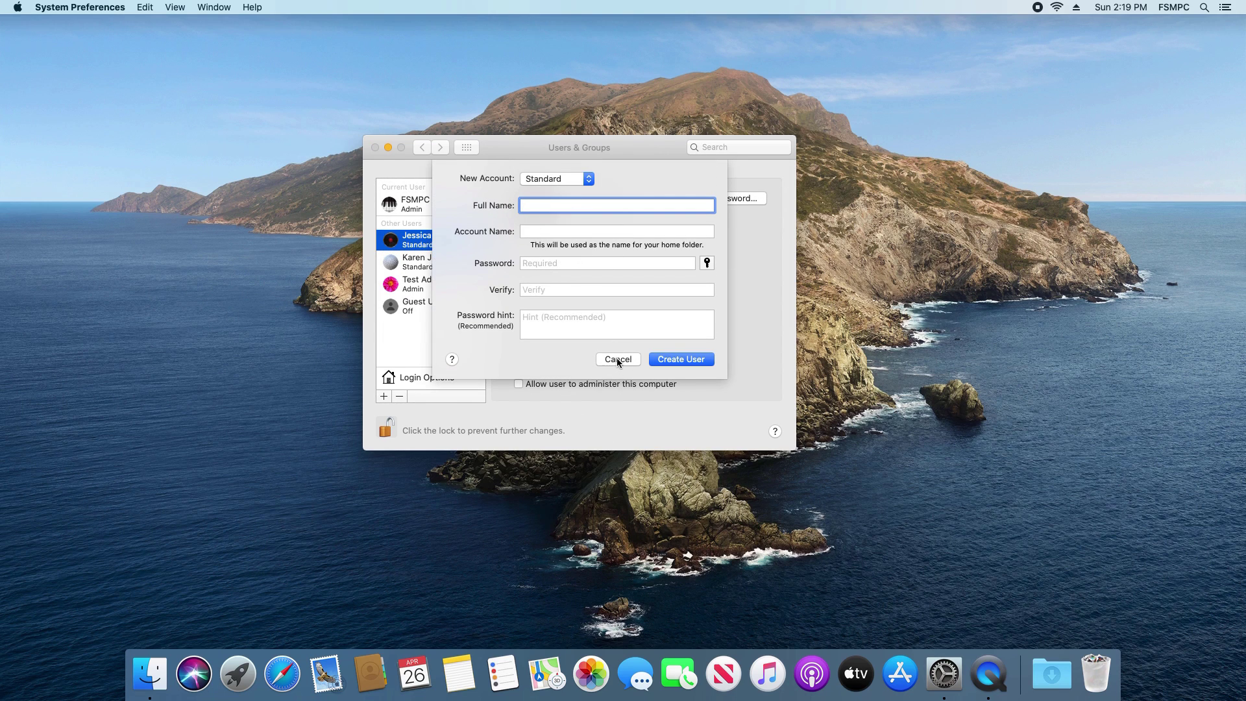
{"action": "left_click", "coordinate": [618, 361]}
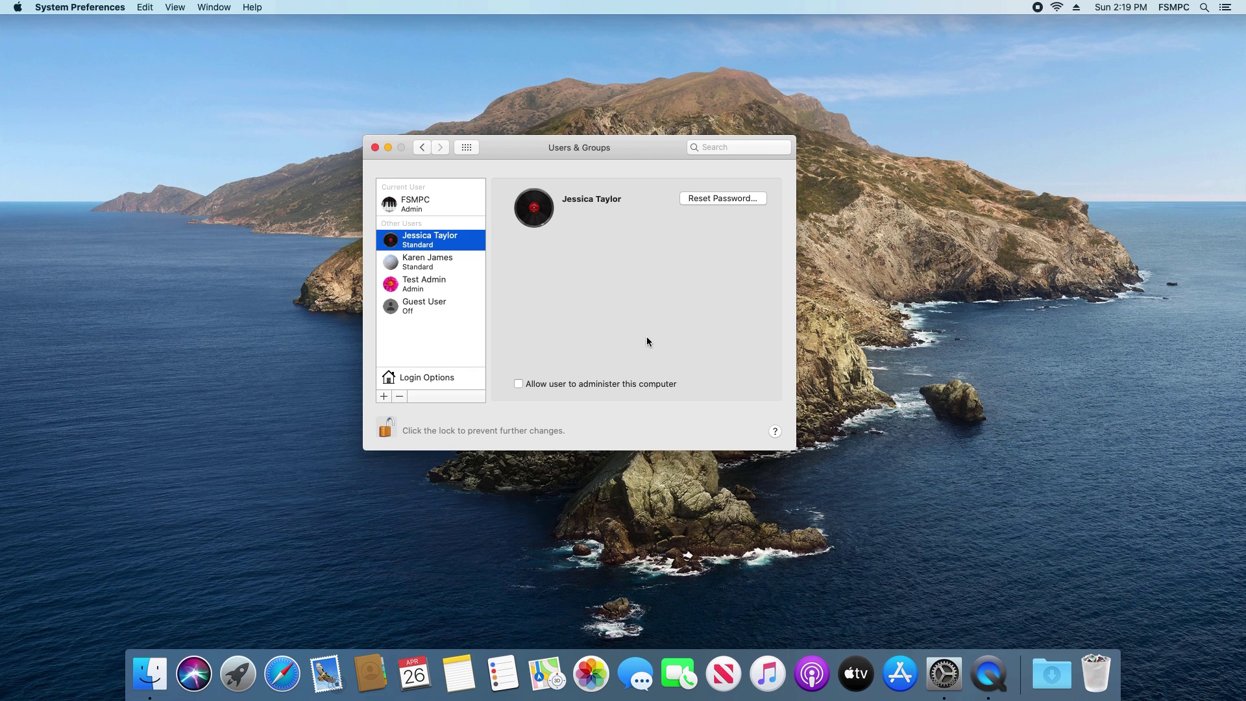
{"action": "left_click", "coordinate": [410, 211]}
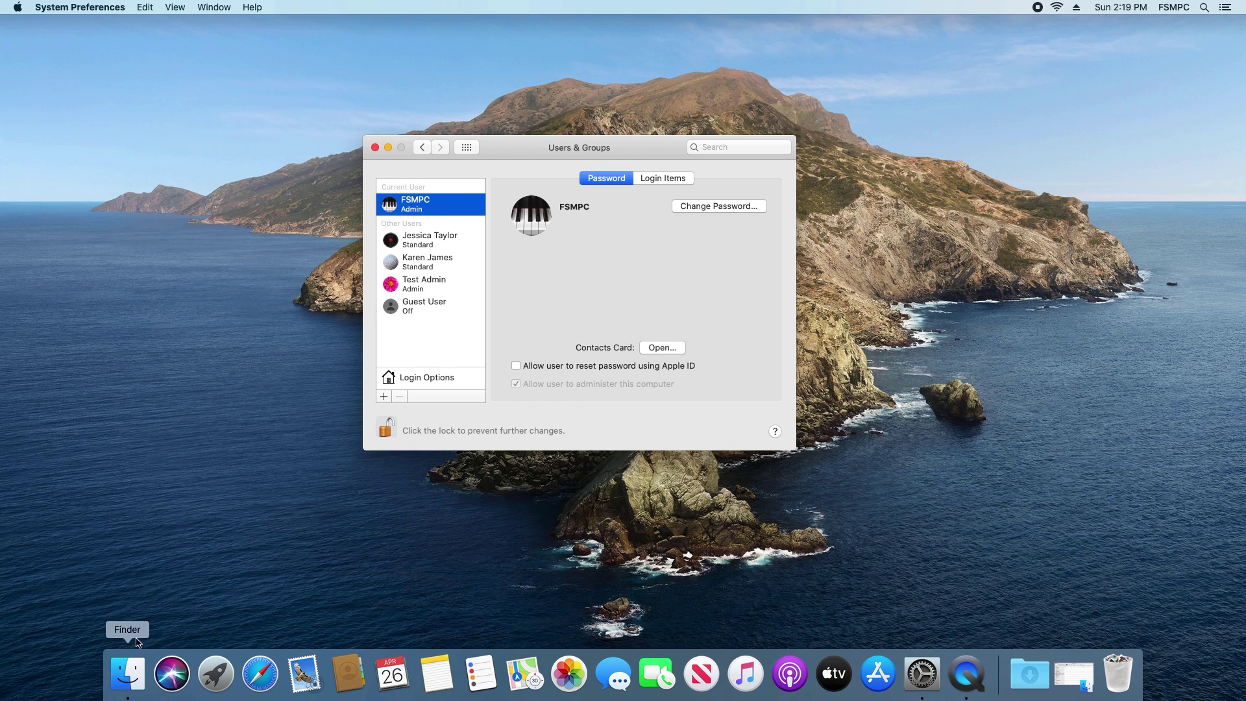
Open the /Users folder in Finder via Go to Folder and show it as icons
{"action": "left_click", "coordinate": [134, 665]}
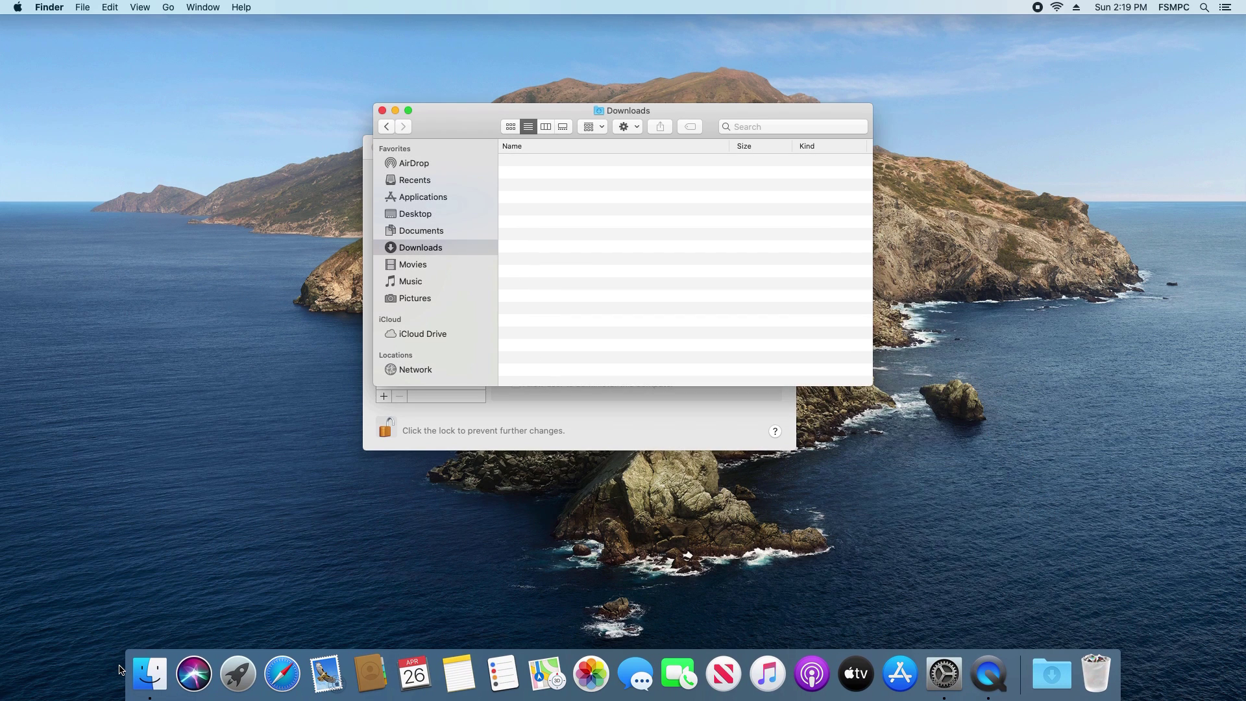
{"action": "left_click", "coordinate": [168, 8]}
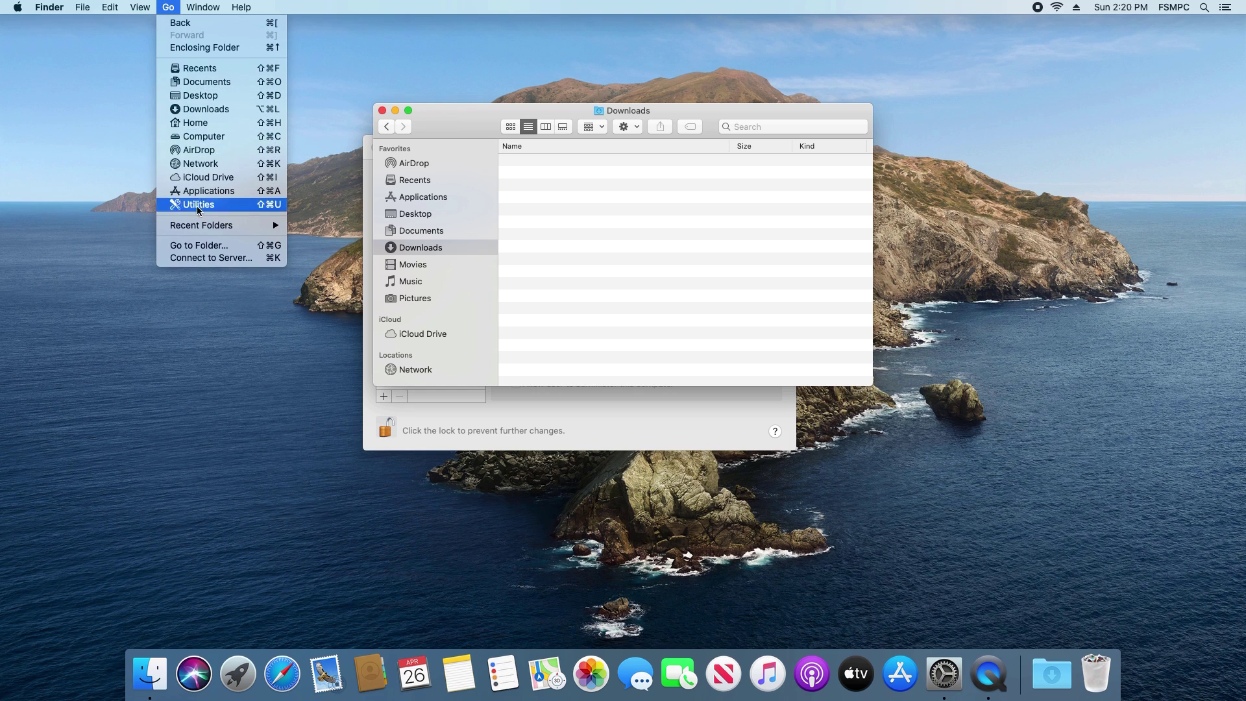
{"action": "left_click", "coordinate": [207, 247]}
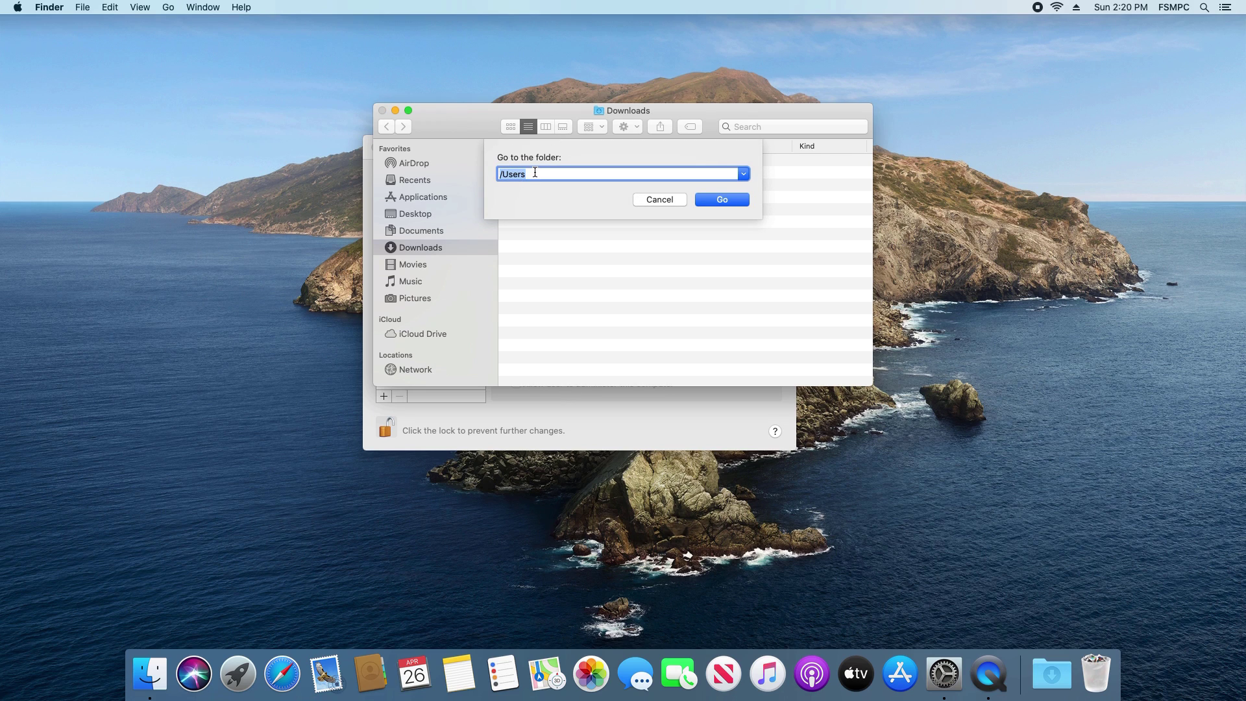
{"action": "left_click", "coordinate": [507, 172]}
{"action": "left_click", "coordinate": [722, 200]}
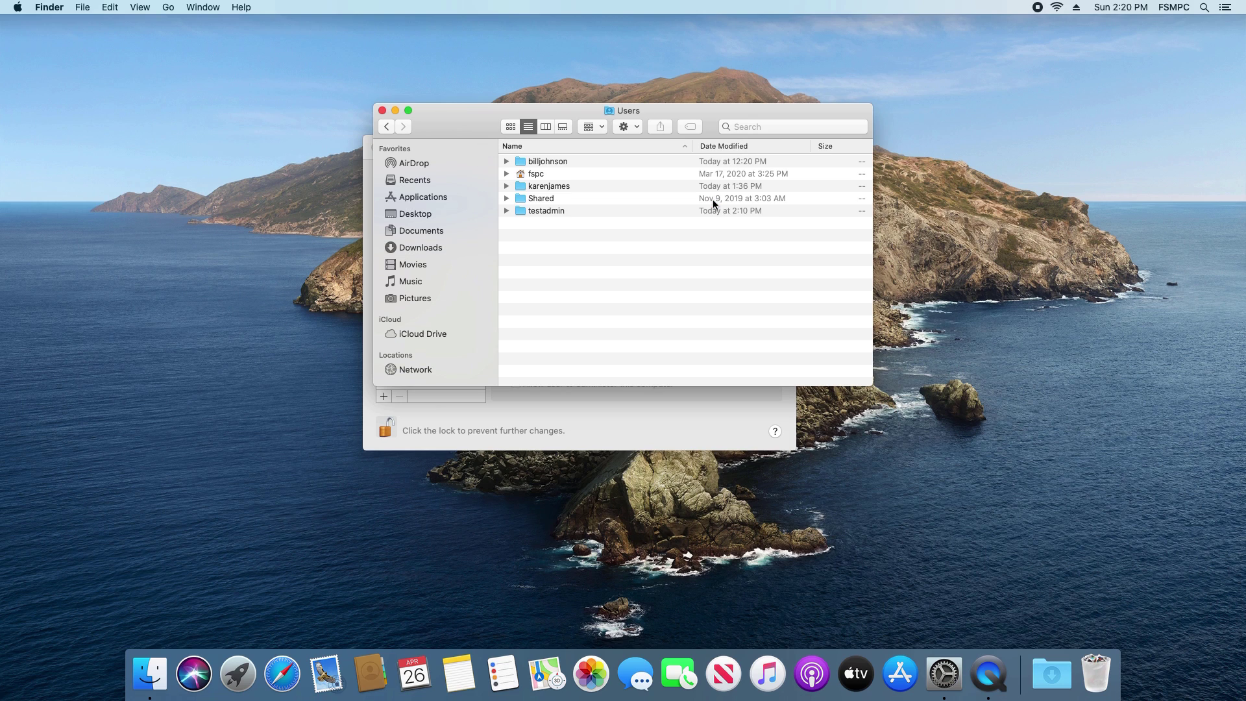
{"action": "left_click", "coordinate": [511, 126]}
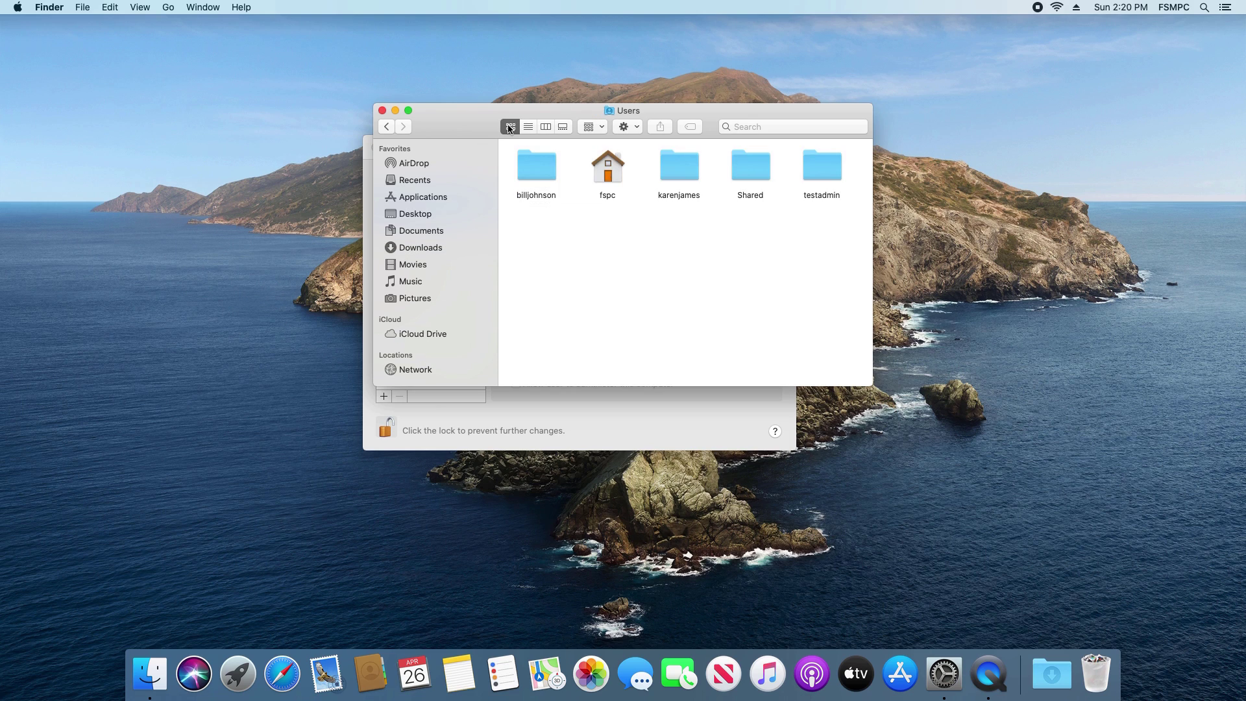
Enlarge the Finder window and arrange it beside the Users & Groups pane
{"action": "left_click_drag", "start_coordinate": [868, 384], "coordinate": [1060, 506]}
{"action": "left_click", "coordinate": [606, 178]}
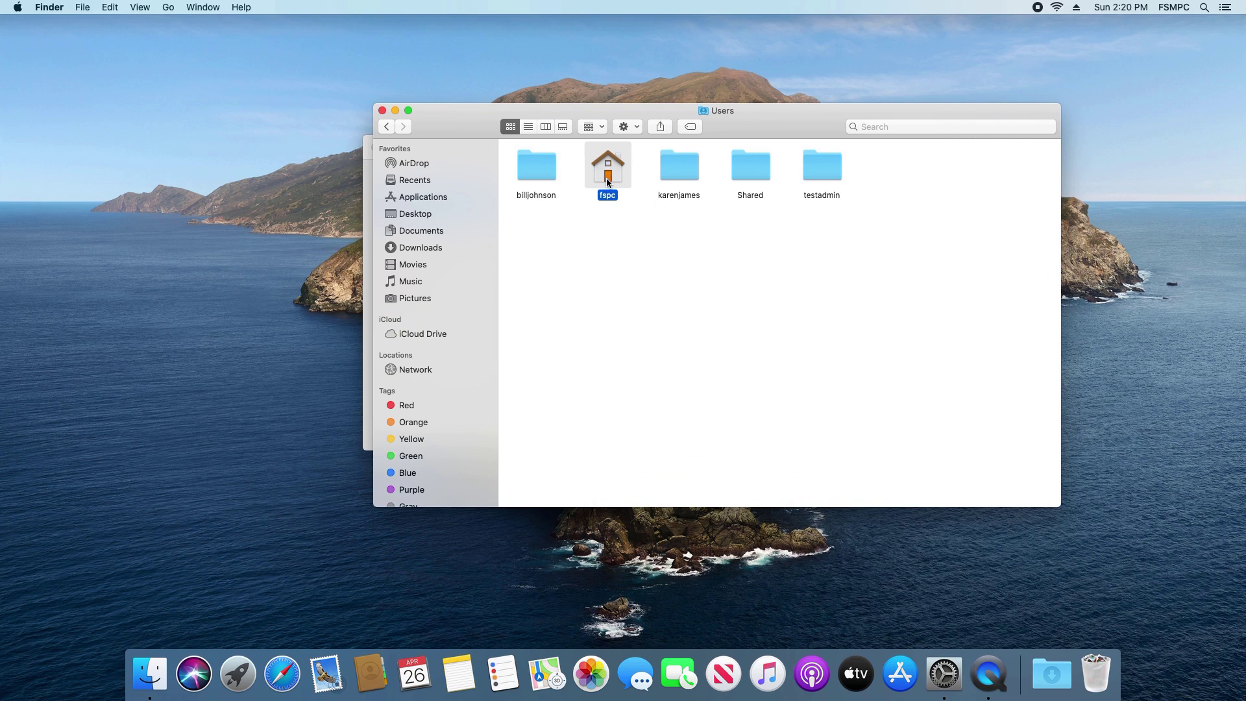
{"action": "left_click", "coordinate": [534, 171]}
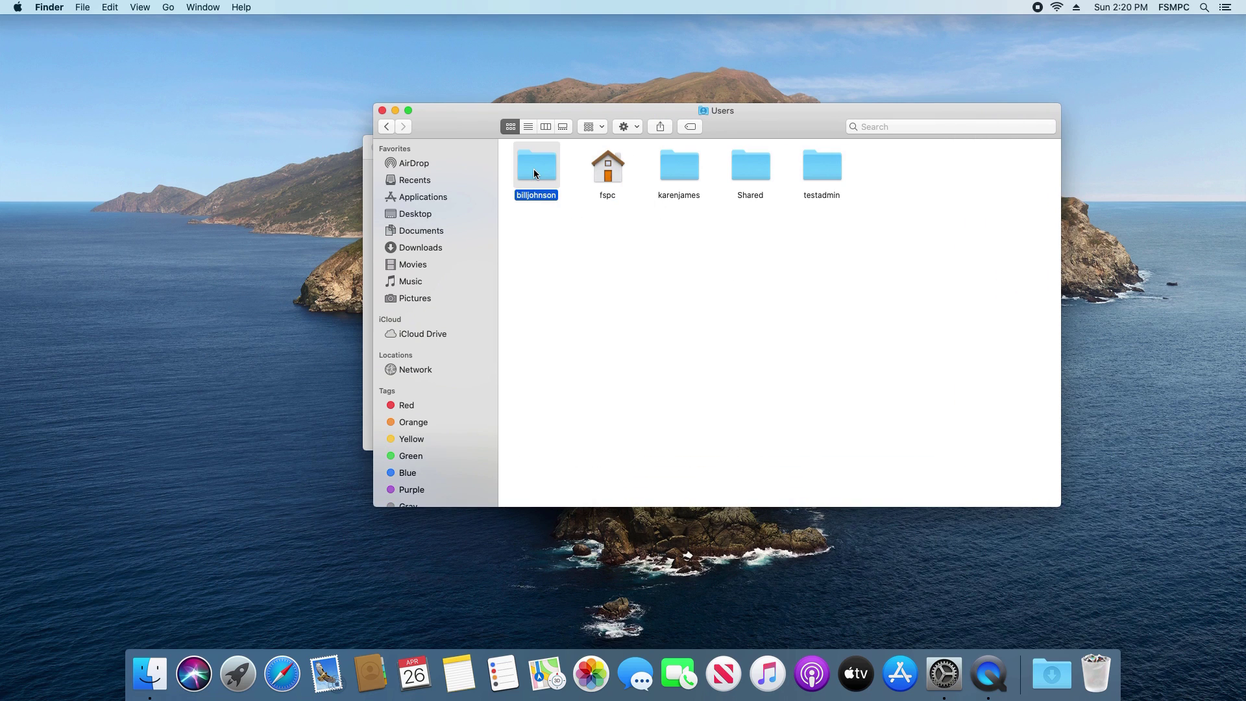
{"action": "left_click_drag", "start_coordinate": [477, 134], "coordinate": [255, 169]}
{"action": "left_click", "coordinate": [395, 165]}
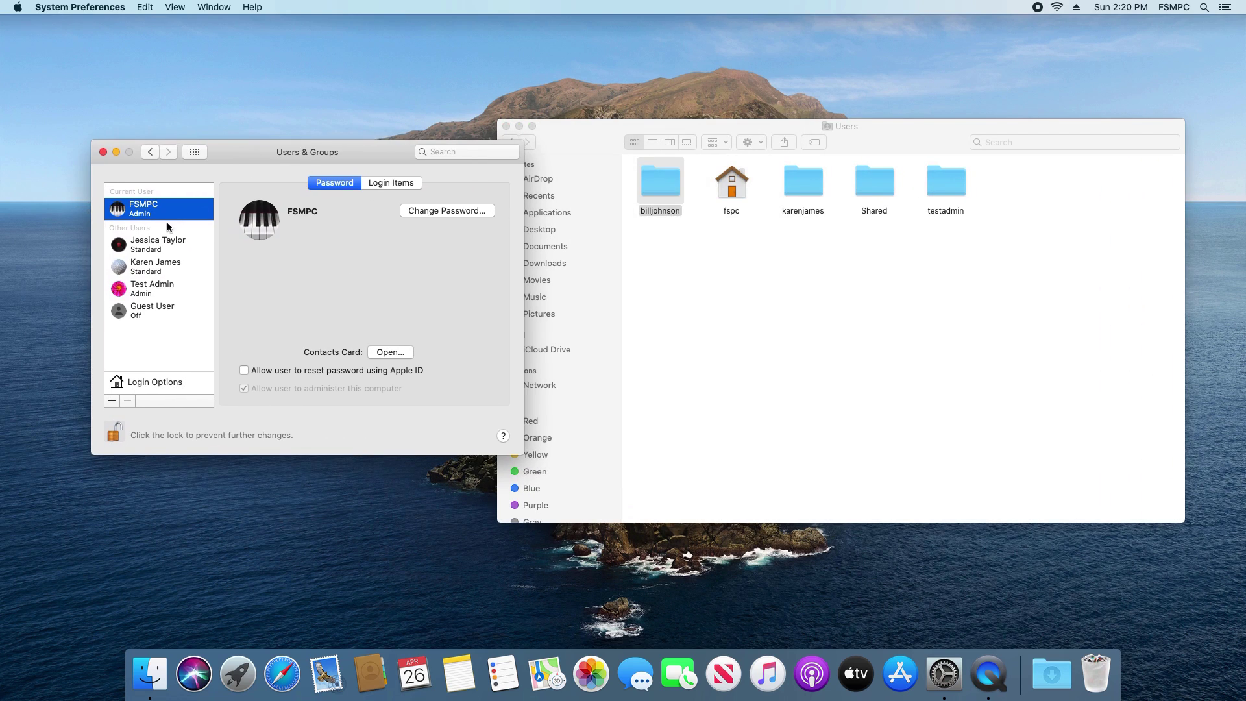
Rename the old user's home folder to the new account name, authorizing with the admin password
{"action": "left_click", "coordinate": [153, 262]}
{"action": "left_click", "coordinate": [154, 247]}
{"action": "left_click", "coordinate": [575, 135]}
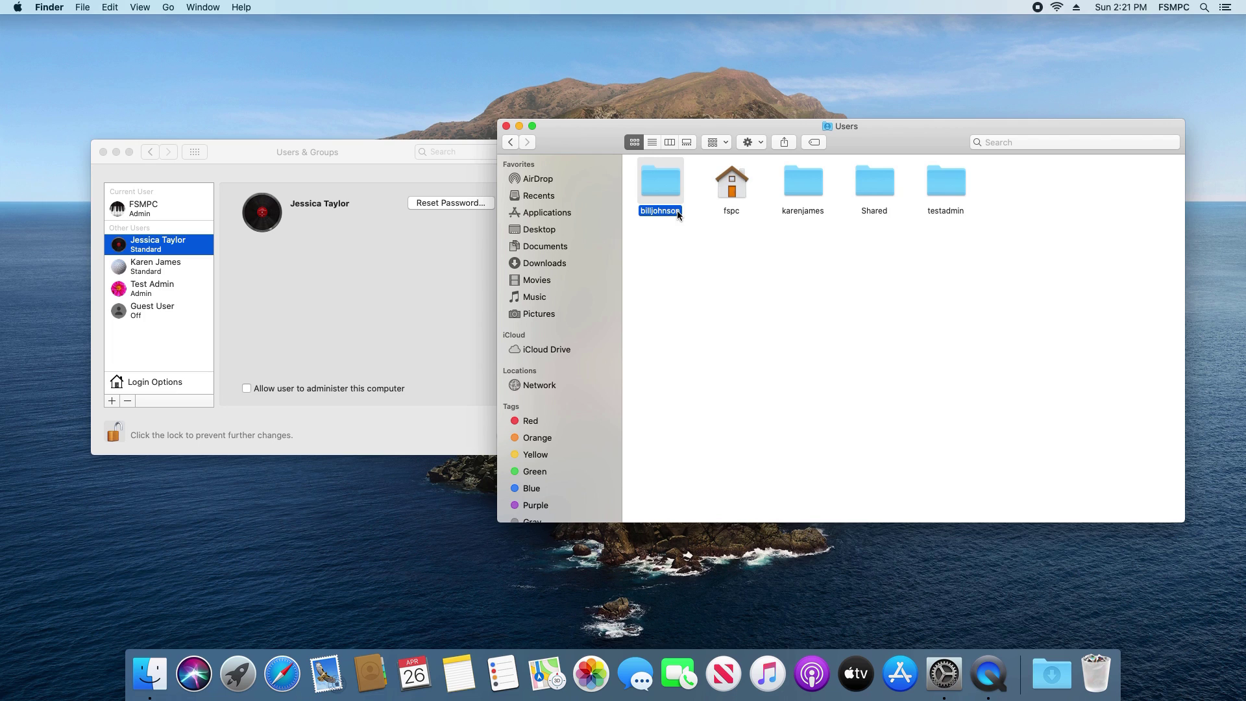
{"action": "right_click", "coordinate": [664, 215]}
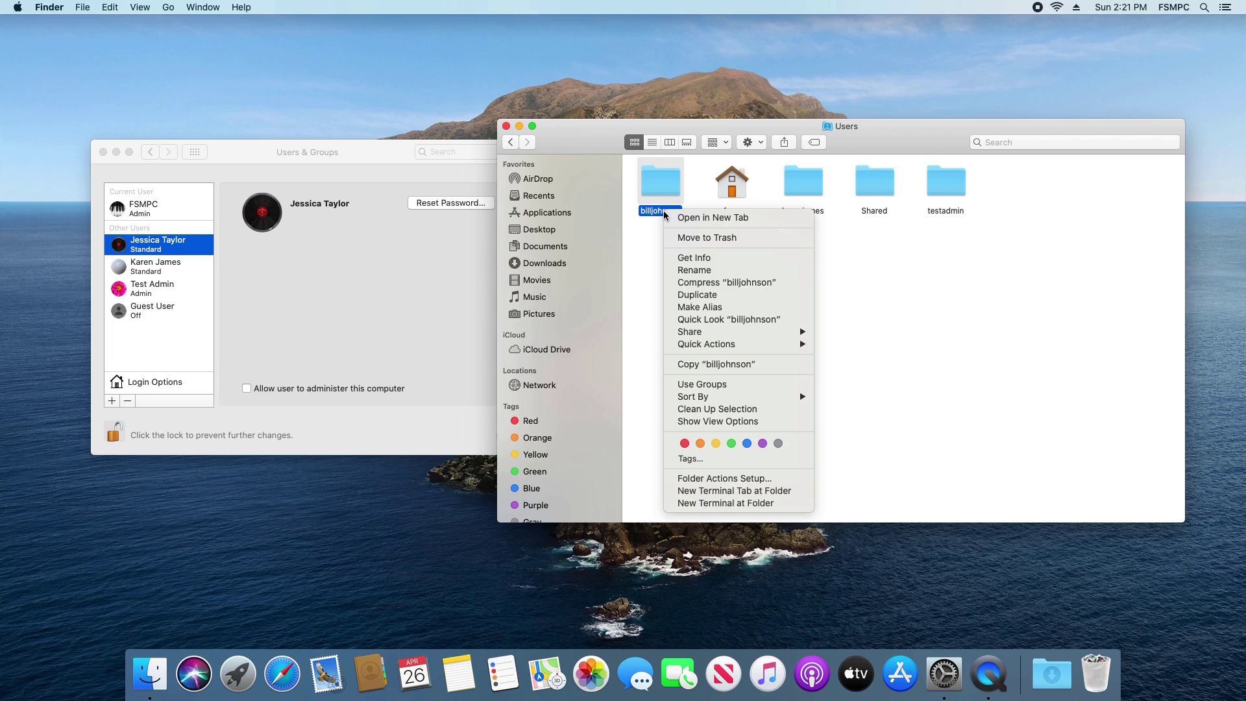
{"action": "left_click", "coordinate": [686, 270]}
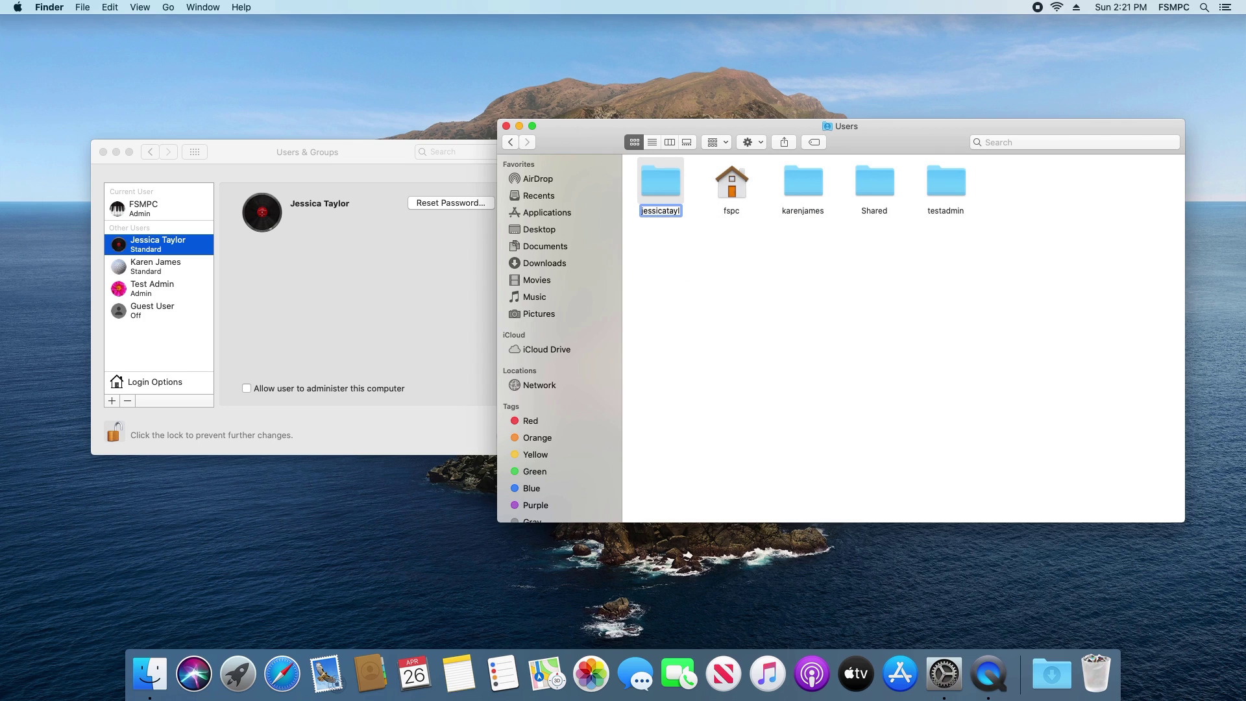
{"action": "left_click", "coordinate": [668, 265]}
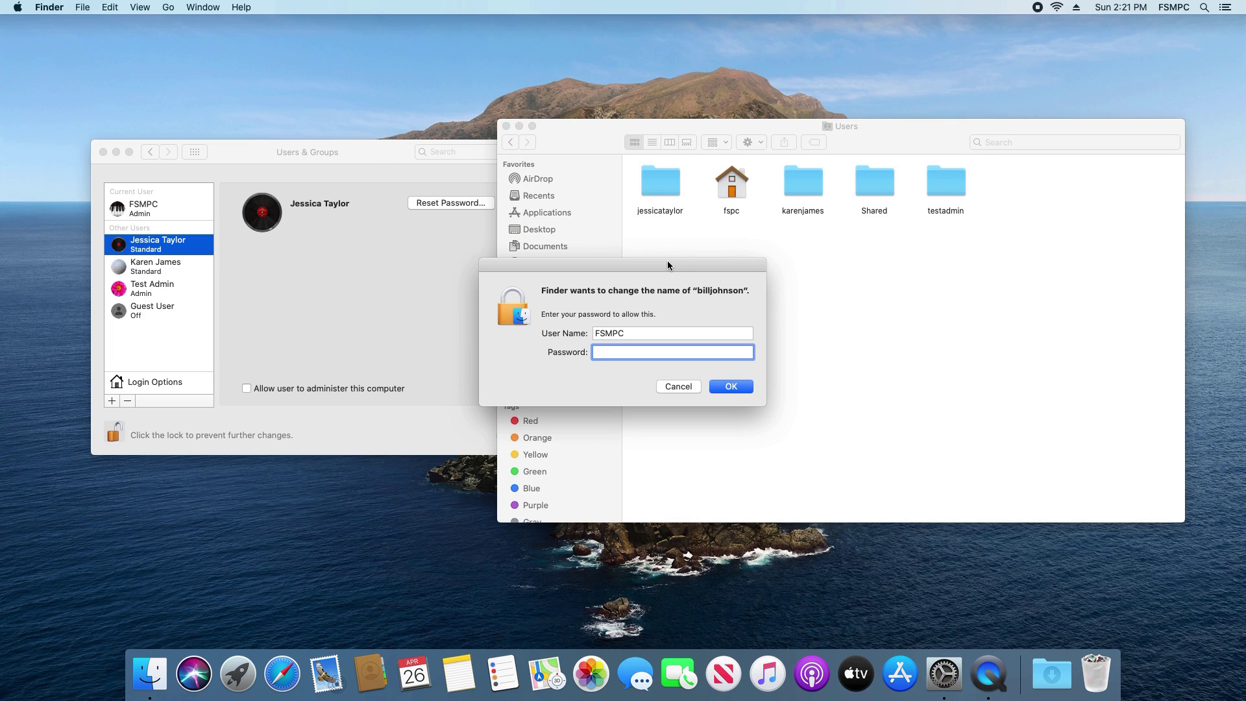
{"action": "type", "text": "••••••••••••••"}
{"action": "left_click", "coordinate": [730, 387]}
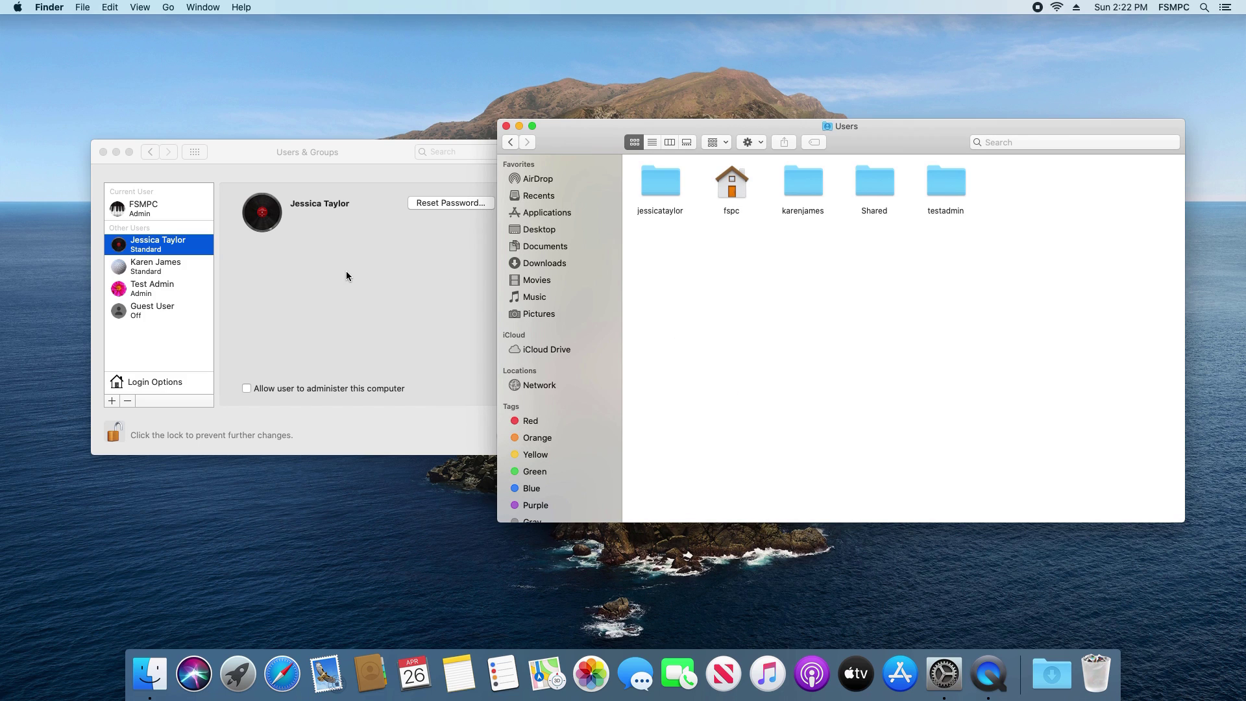
{"action": "left_click", "coordinate": [296, 270]}
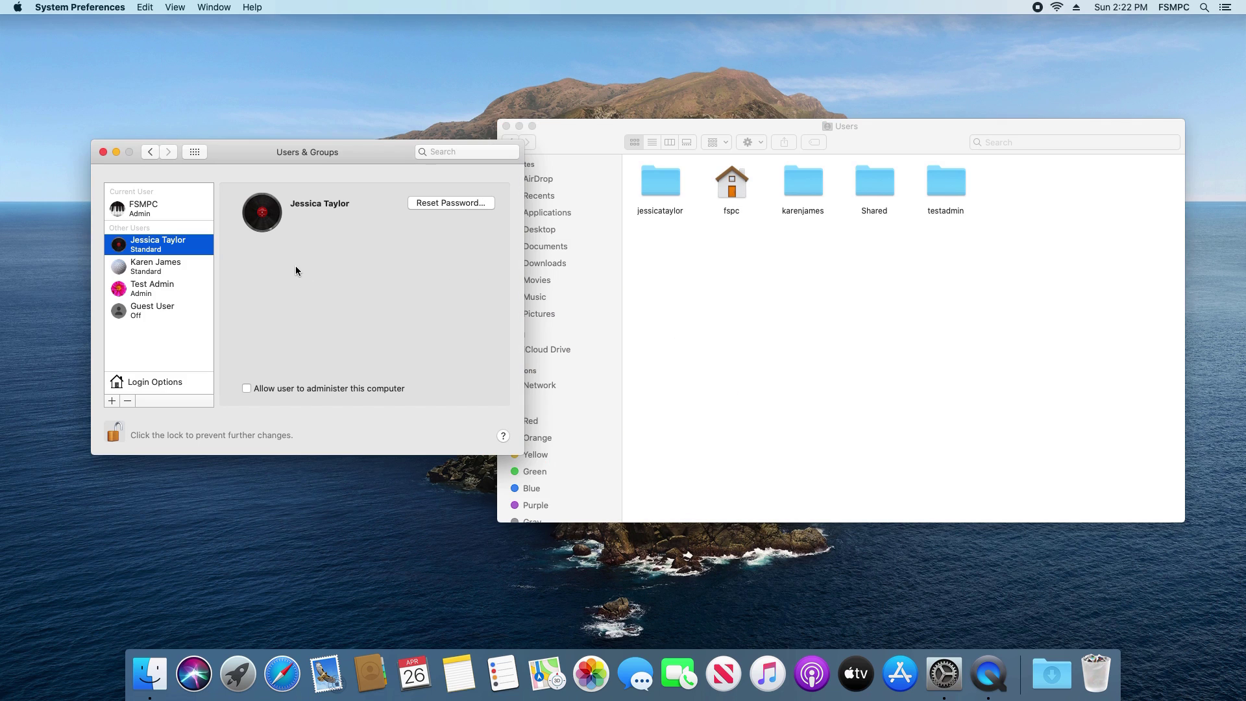
{"action": "right_click", "coordinate": [164, 249]}
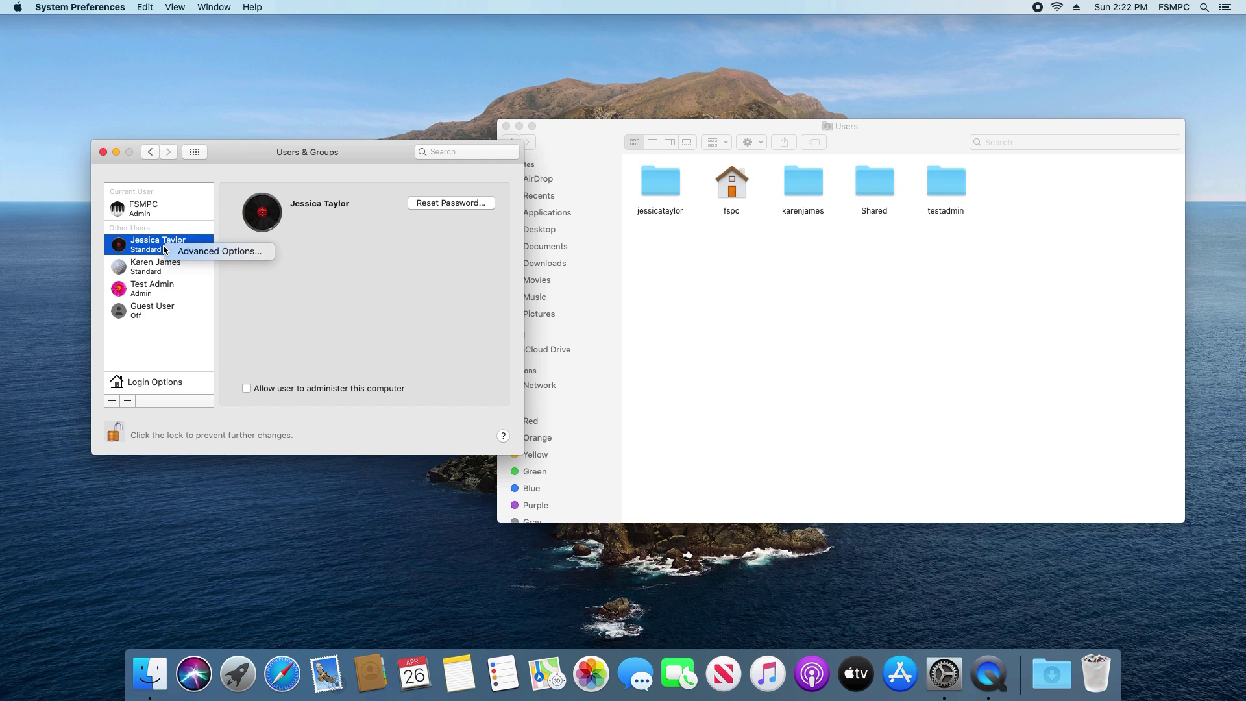
{"action": "left_click", "coordinate": [200, 252]}
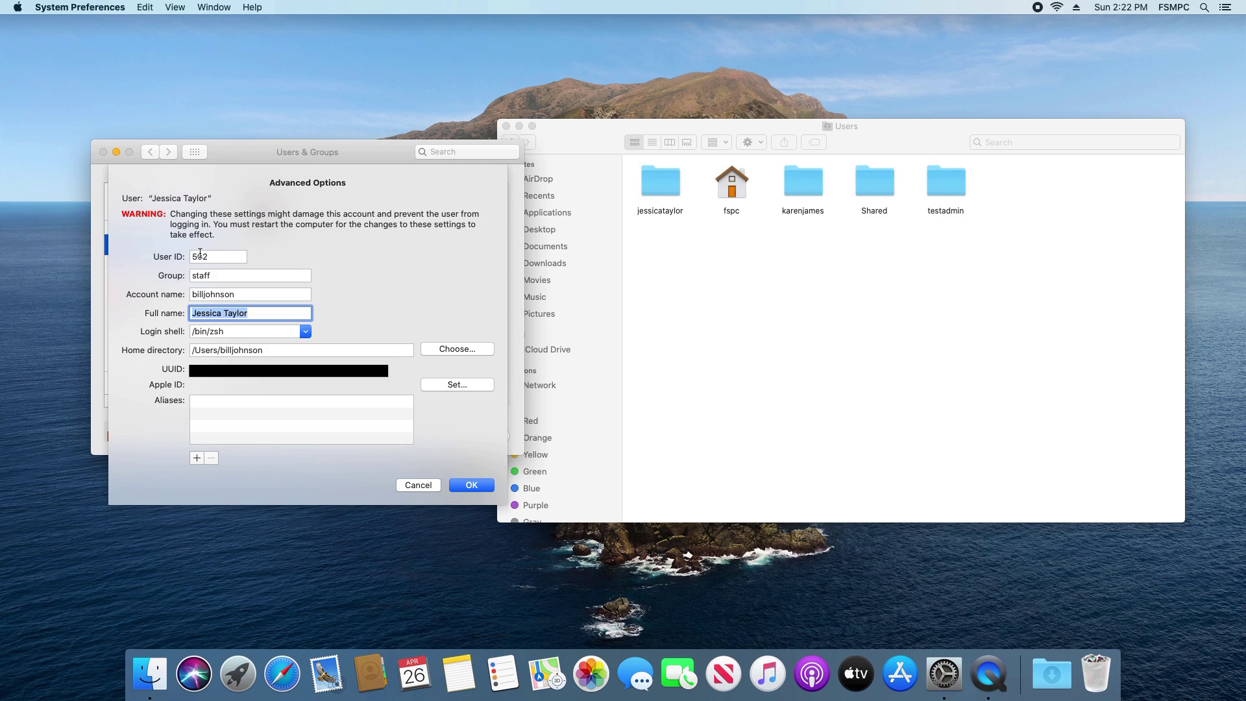
{"action": "left_click", "coordinate": [267, 292]}
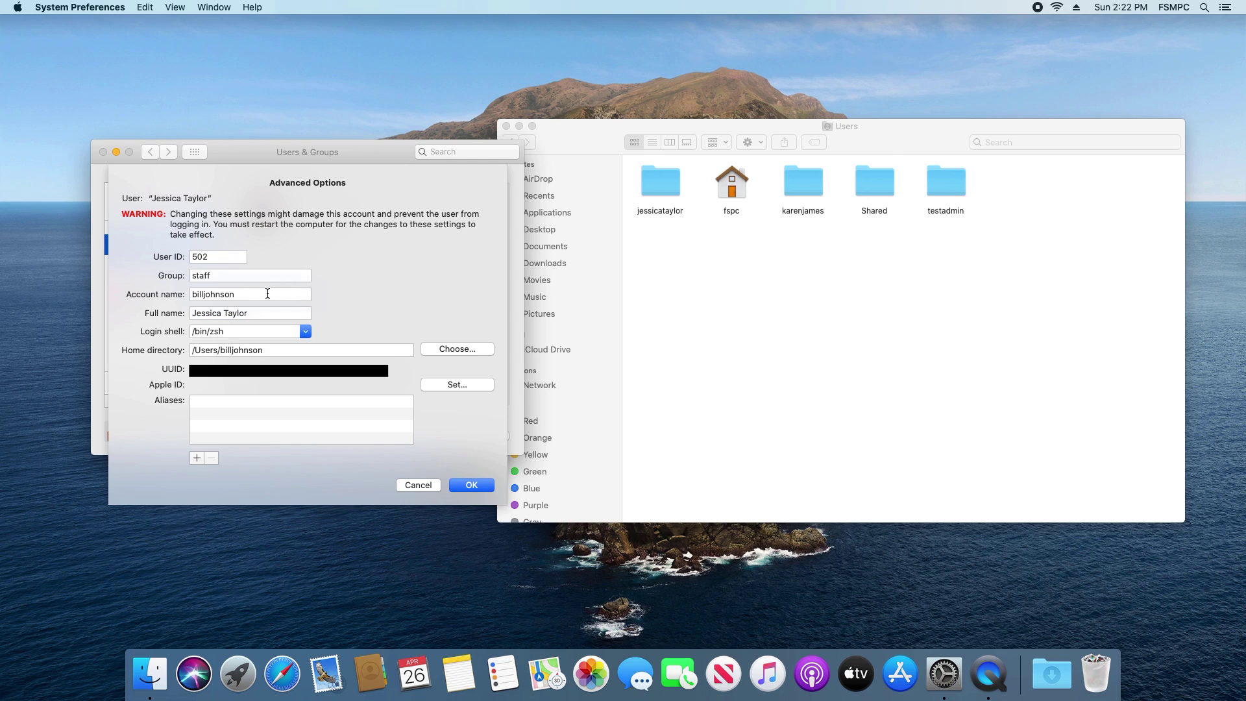
{"action": "left_click", "coordinate": [268, 353]}
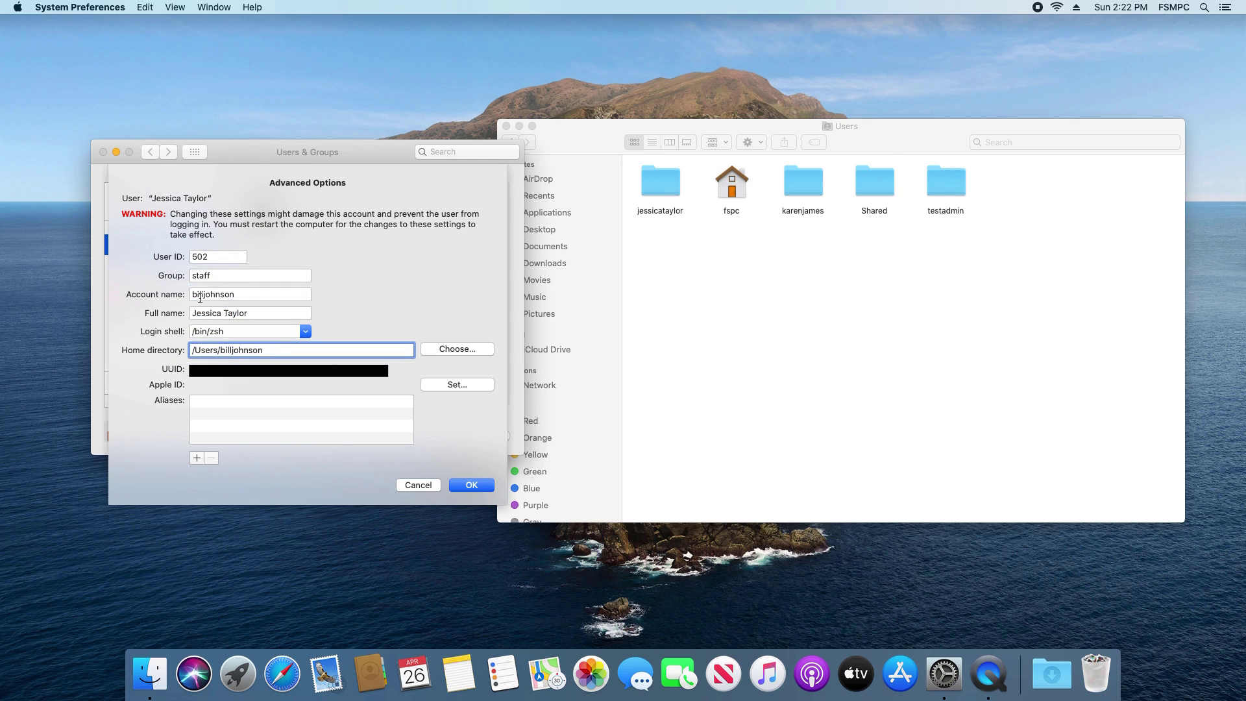
{"action": "left_click_drag", "start_coordinate": [248, 296], "coordinate": [181, 297]}
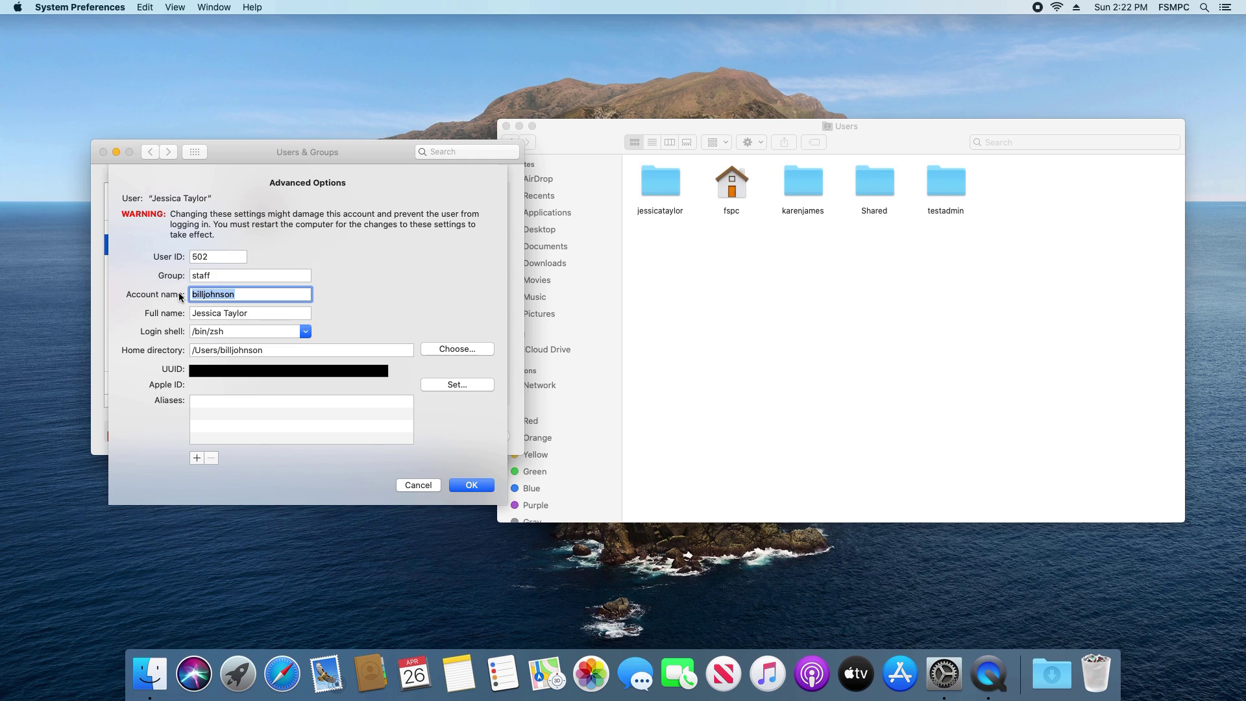
{"action": "left_click_drag", "start_coordinate": [266, 351], "coordinate": [221, 351]}
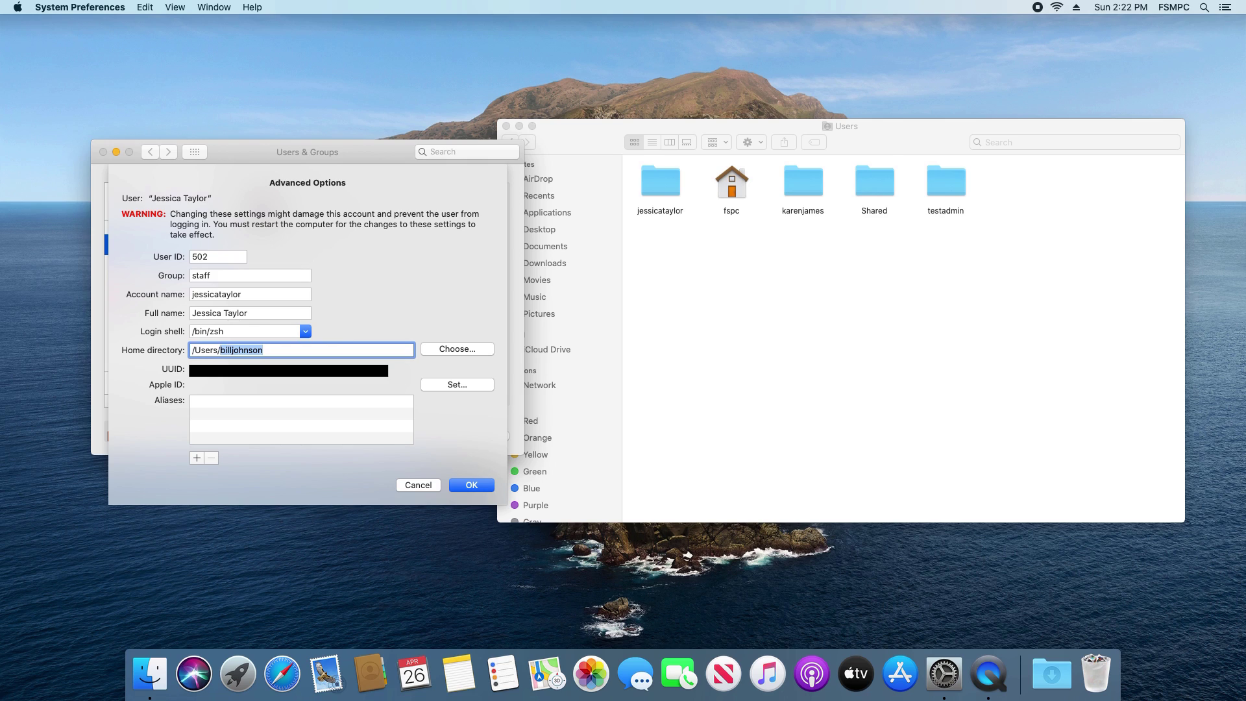
{"action": "left_click", "coordinate": [472, 488]}
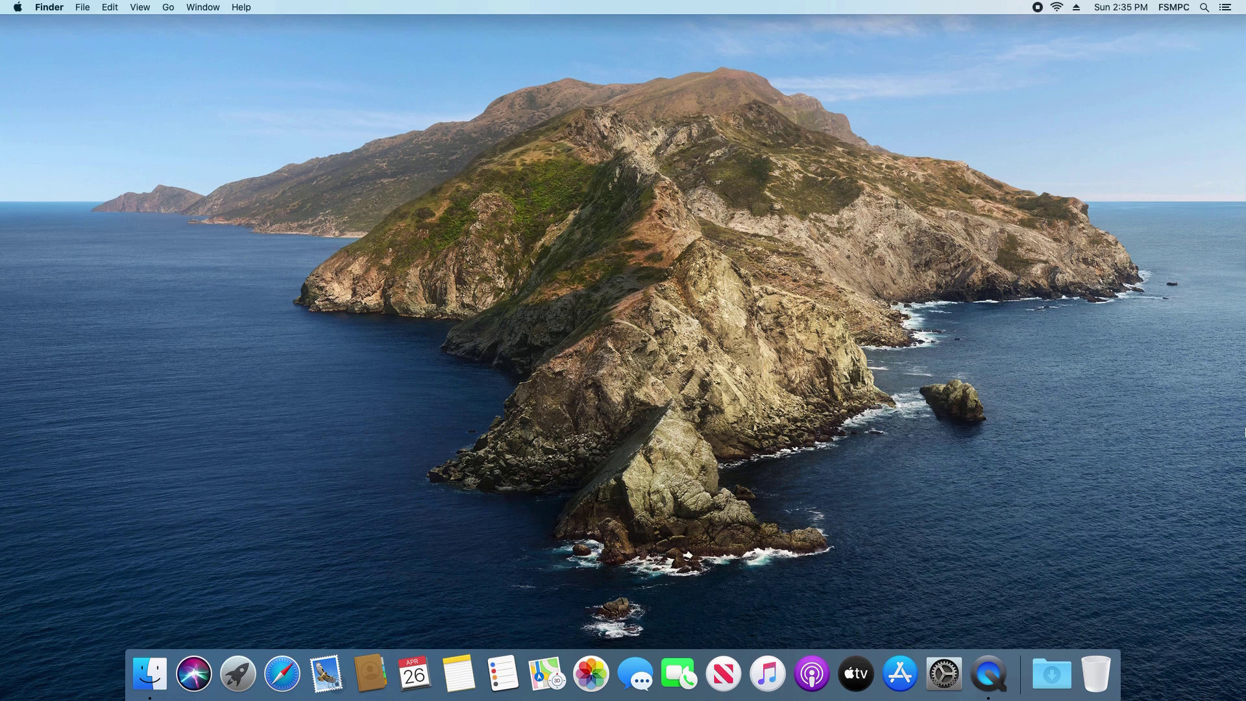
Reopen System Preferences at the Users & Groups pane
{"action": "left_click", "coordinate": [19, 7]}
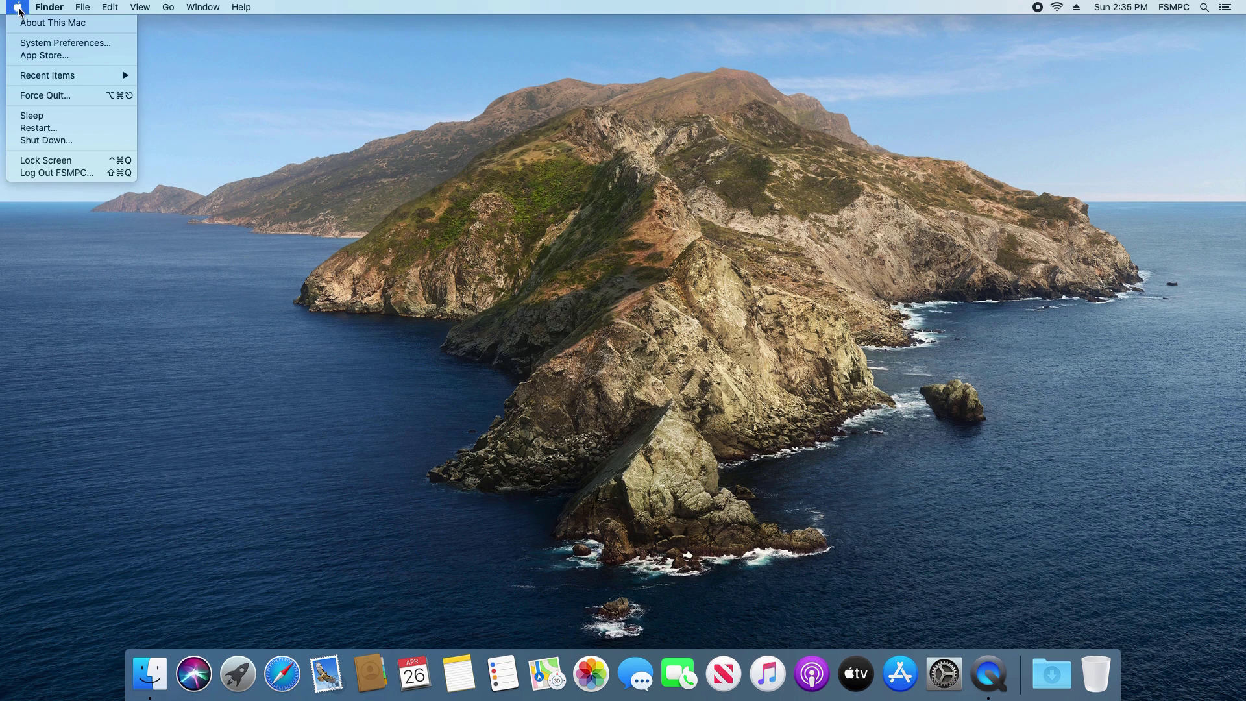
{"action": "left_click", "coordinate": [27, 45]}
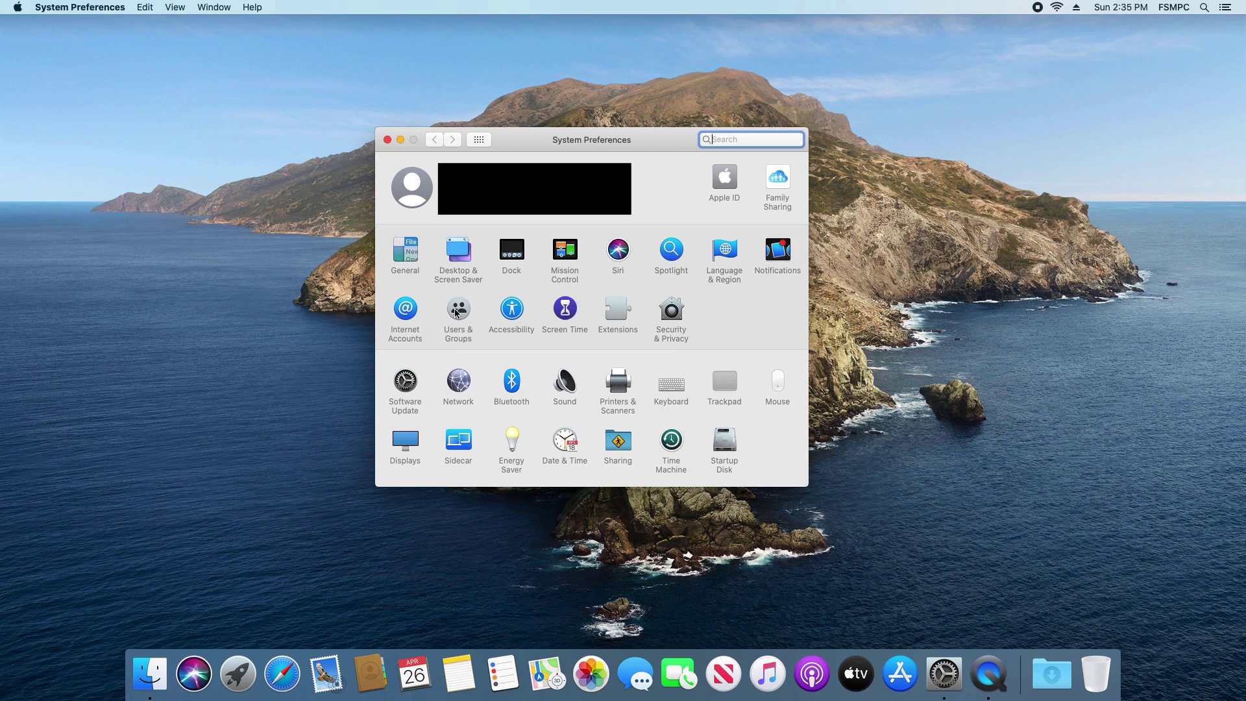
{"action": "left_click", "coordinate": [455, 314]}
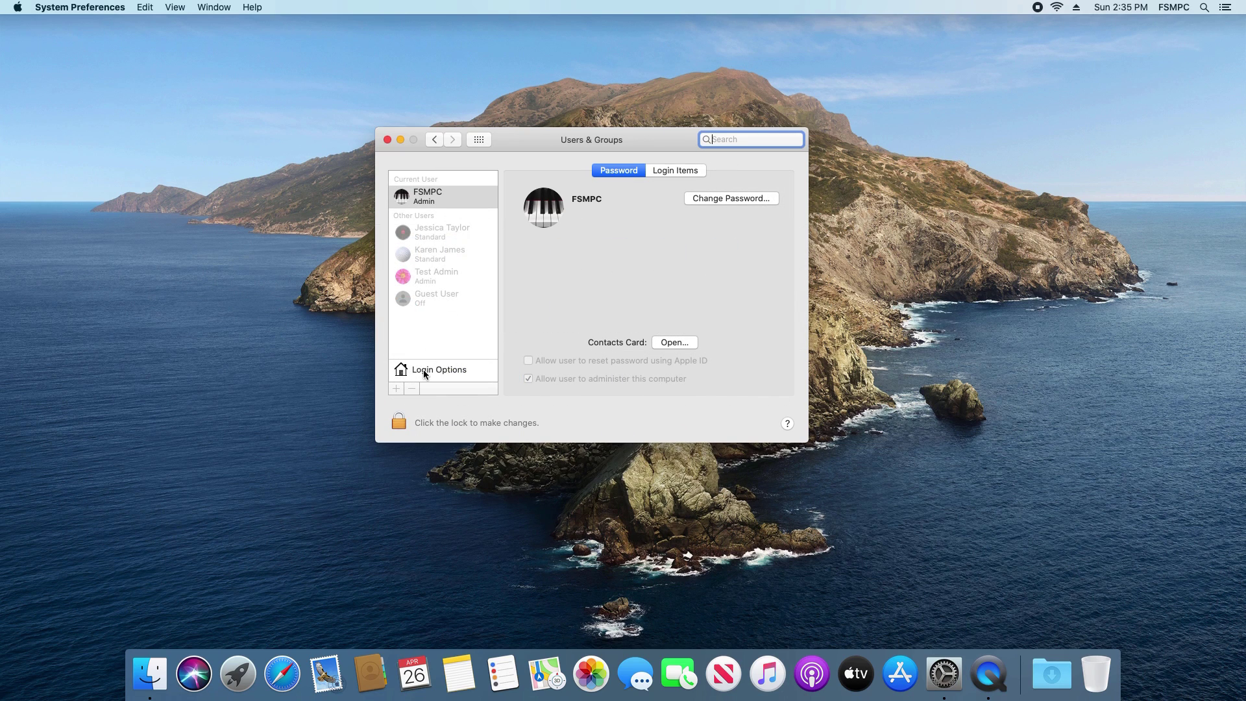
{"action": "left_click", "coordinate": [399, 424]}
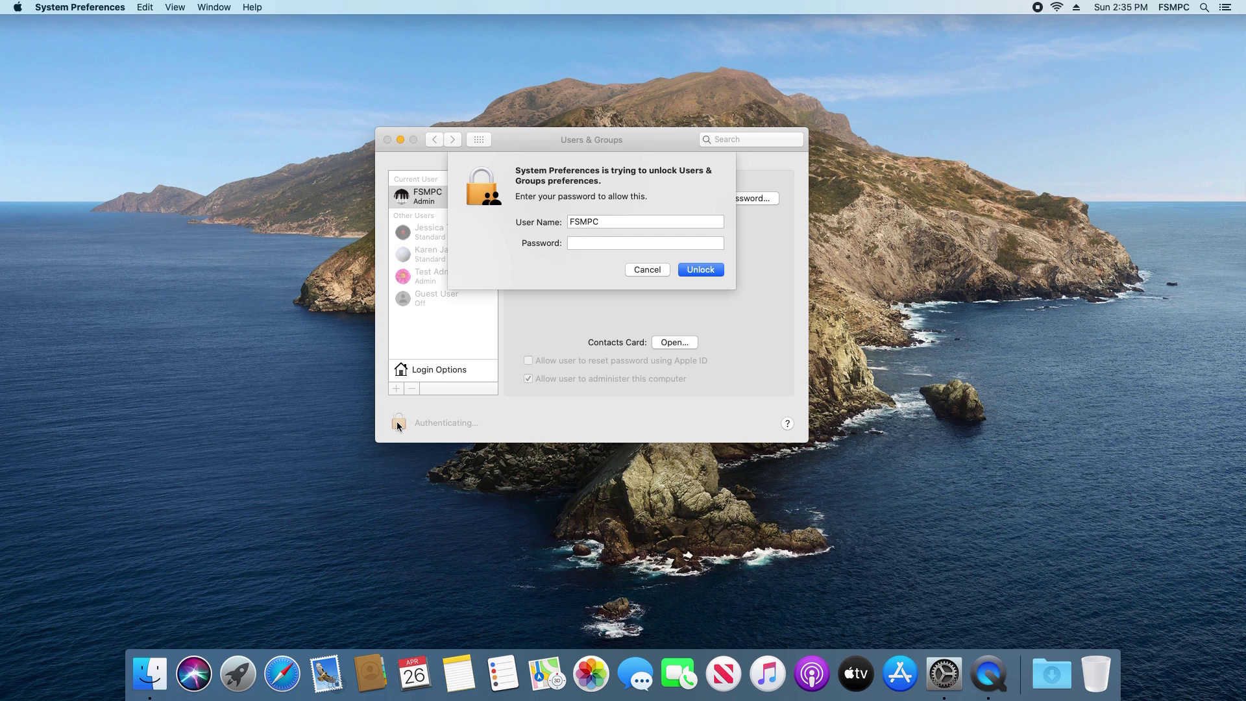
{"action": "type", "text": "••"}
{"action": "key", "text": "Return"}
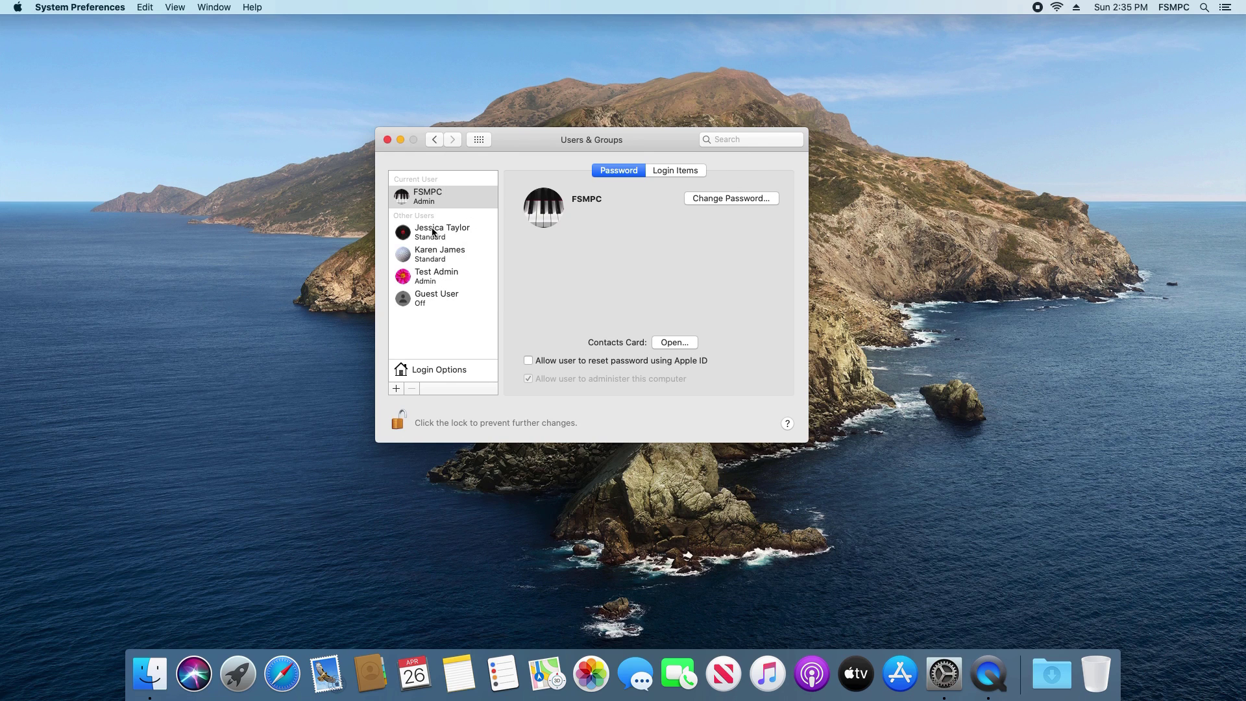
{"action": "right_click", "coordinate": [431, 233]}
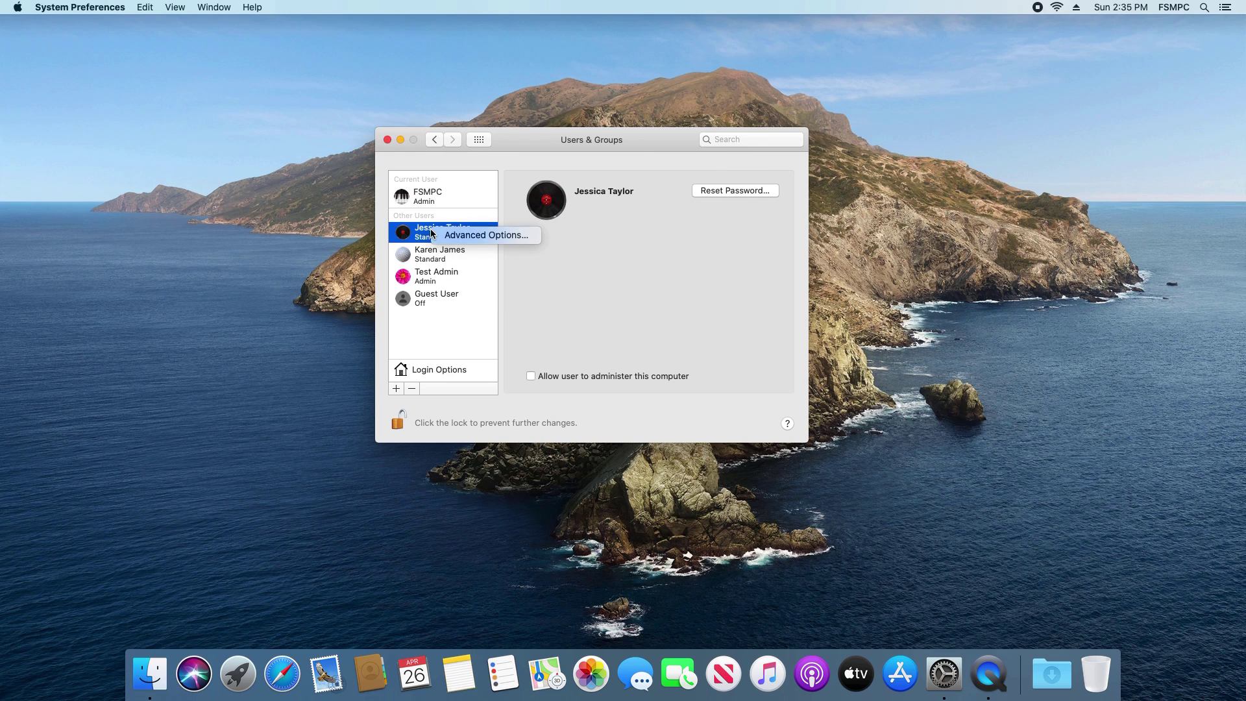
{"action": "left_click", "coordinate": [465, 237]}
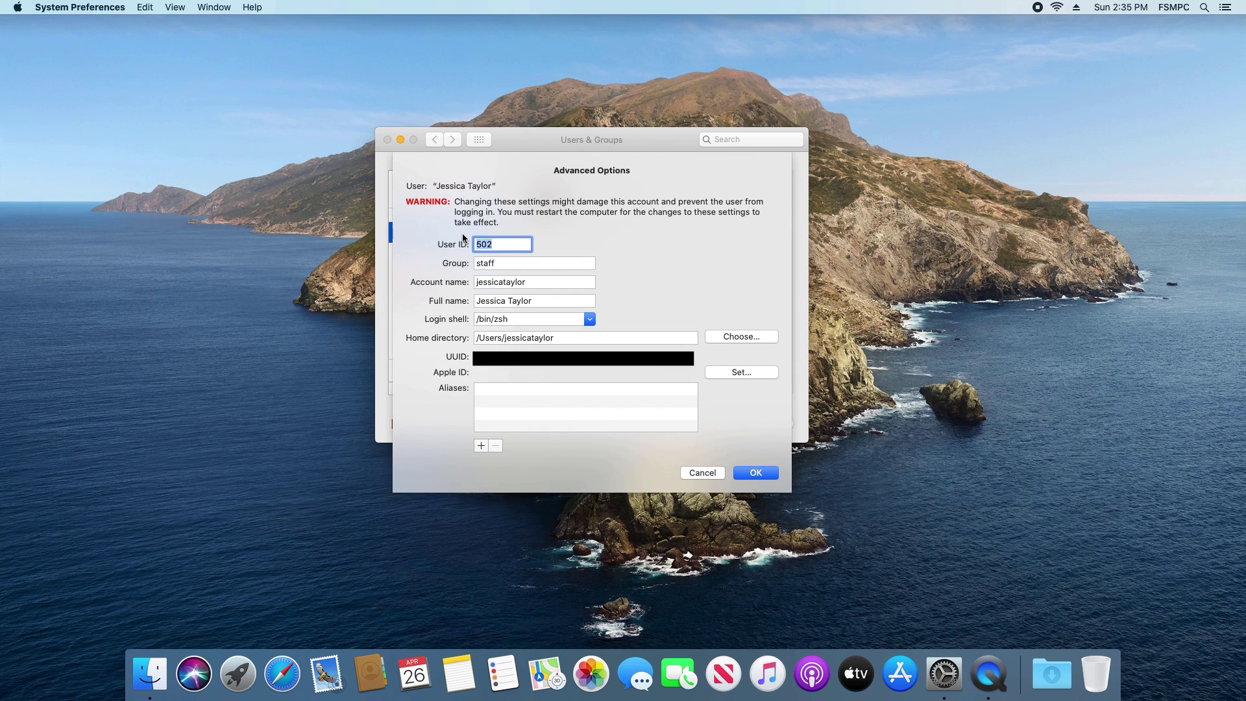
{"action": "left_click", "coordinate": [532, 282]}
{"action": "left_click", "coordinate": [537, 296]}
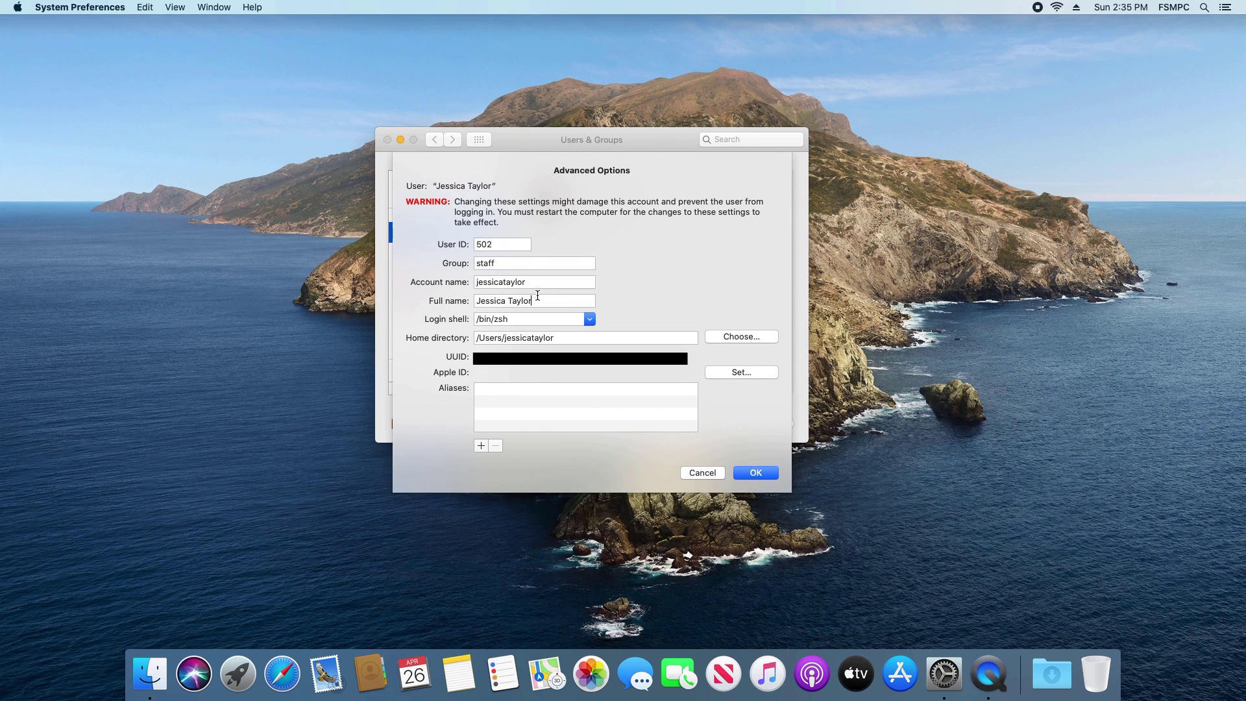
{"action": "left_click", "coordinate": [569, 338]}
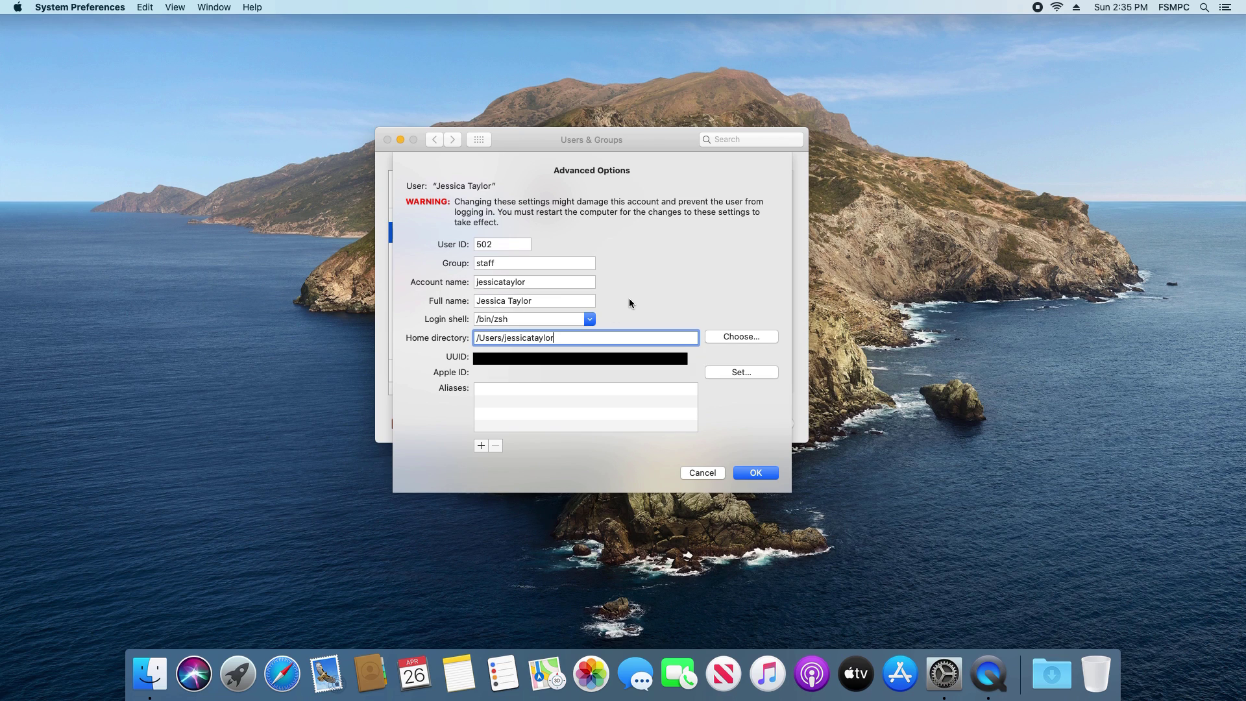
{"action": "left_click", "coordinate": [549, 283]}
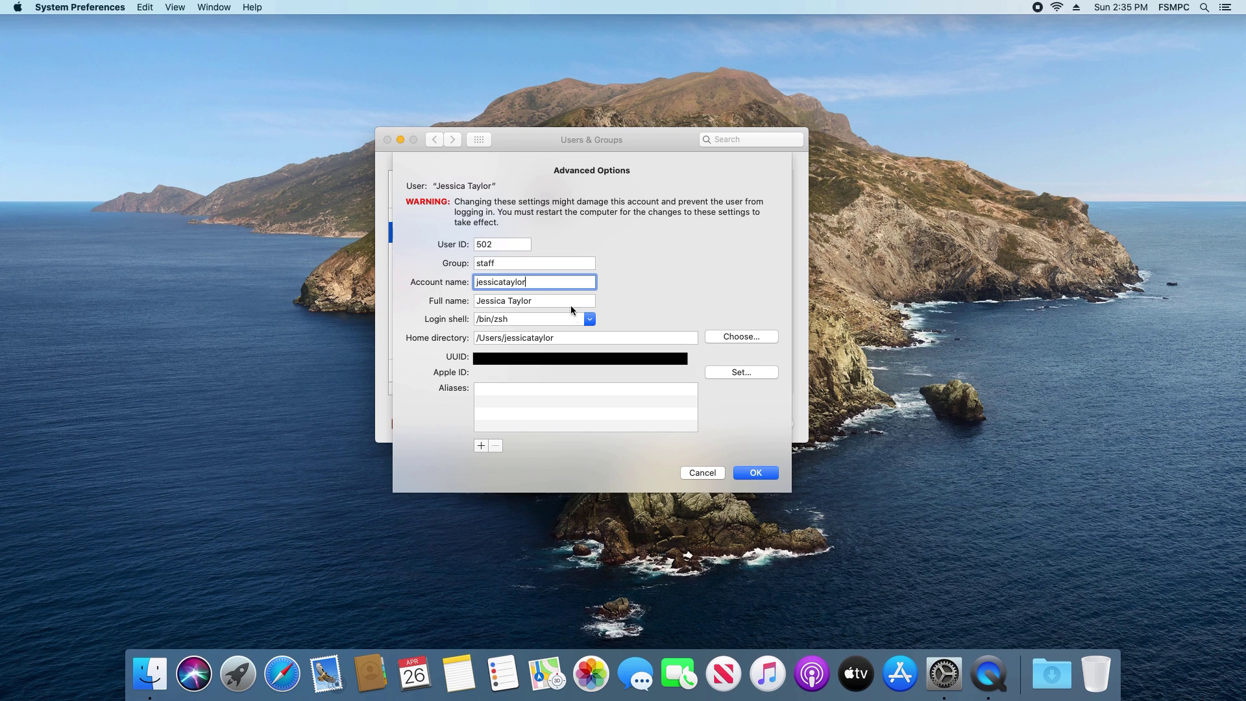
{"action": "left_click", "coordinate": [571, 337]}
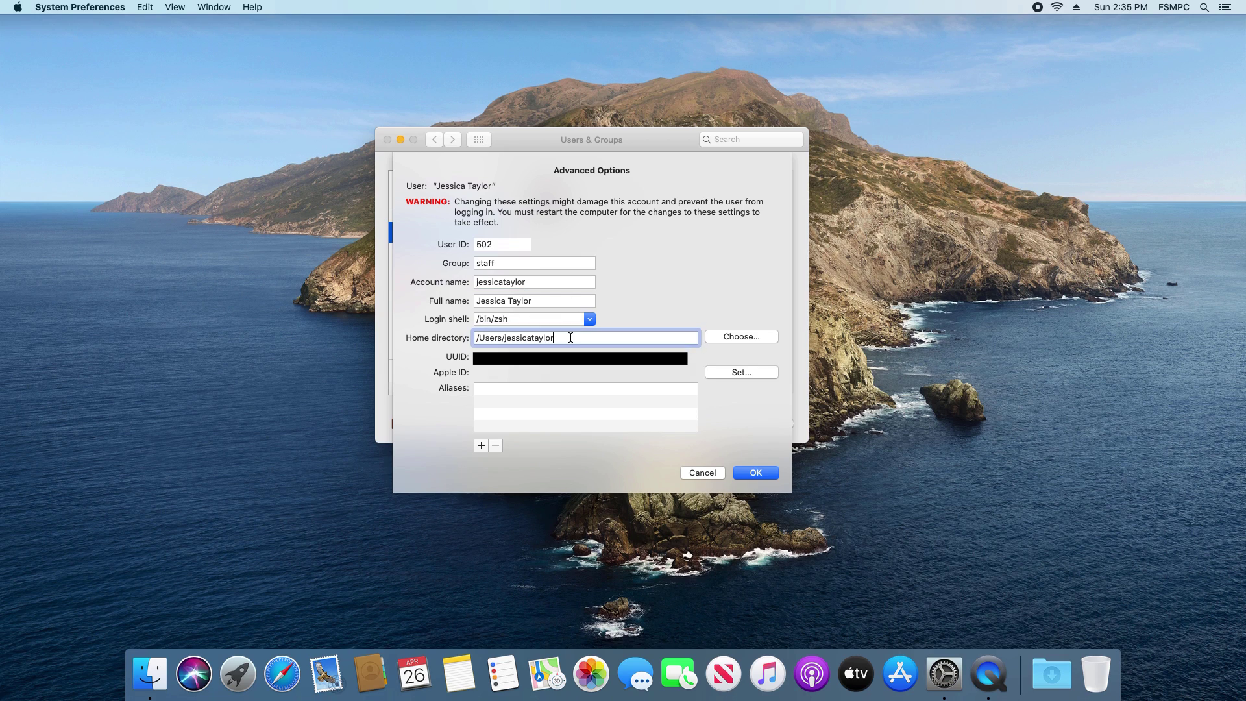
{"action": "left_click", "coordinate": [541, 301]}
{"action": "left_click_drag", "start_coordinate": [540, 301], "coordinate": [471, 296]}
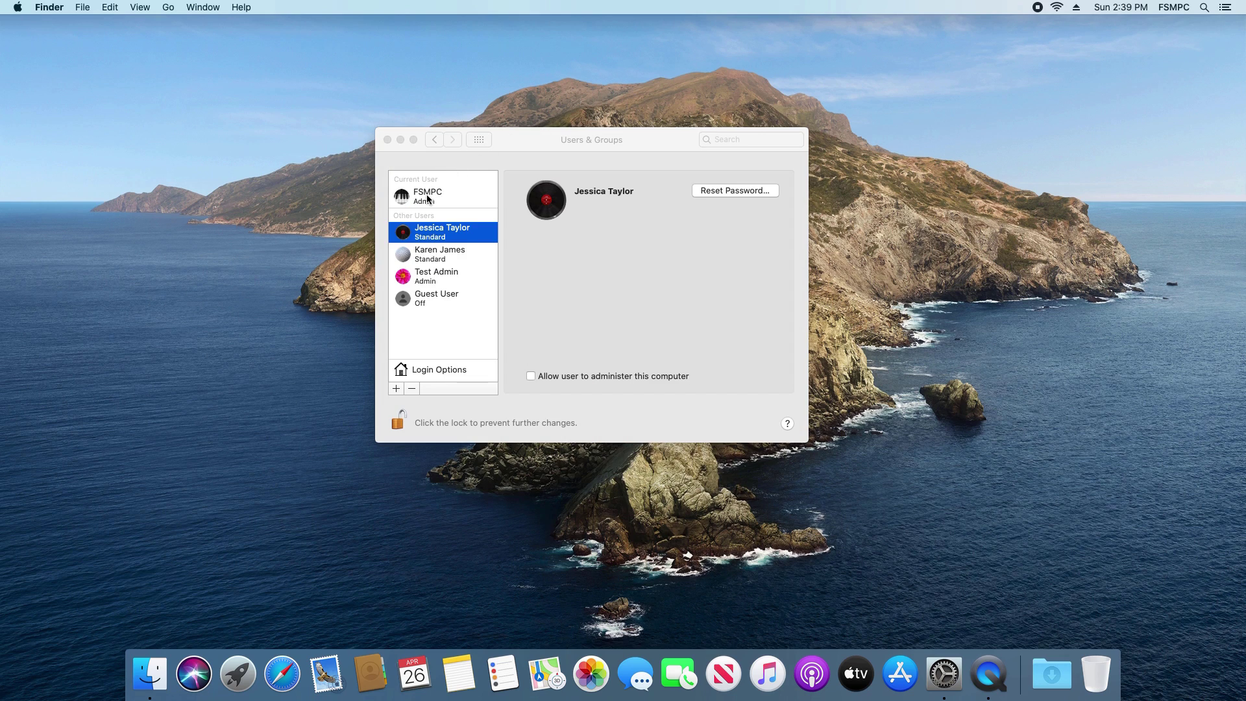
{"action": "right_click", "coordinate": [425, 198]}
{"action": "left_click", "coordinate": [449, 205]}
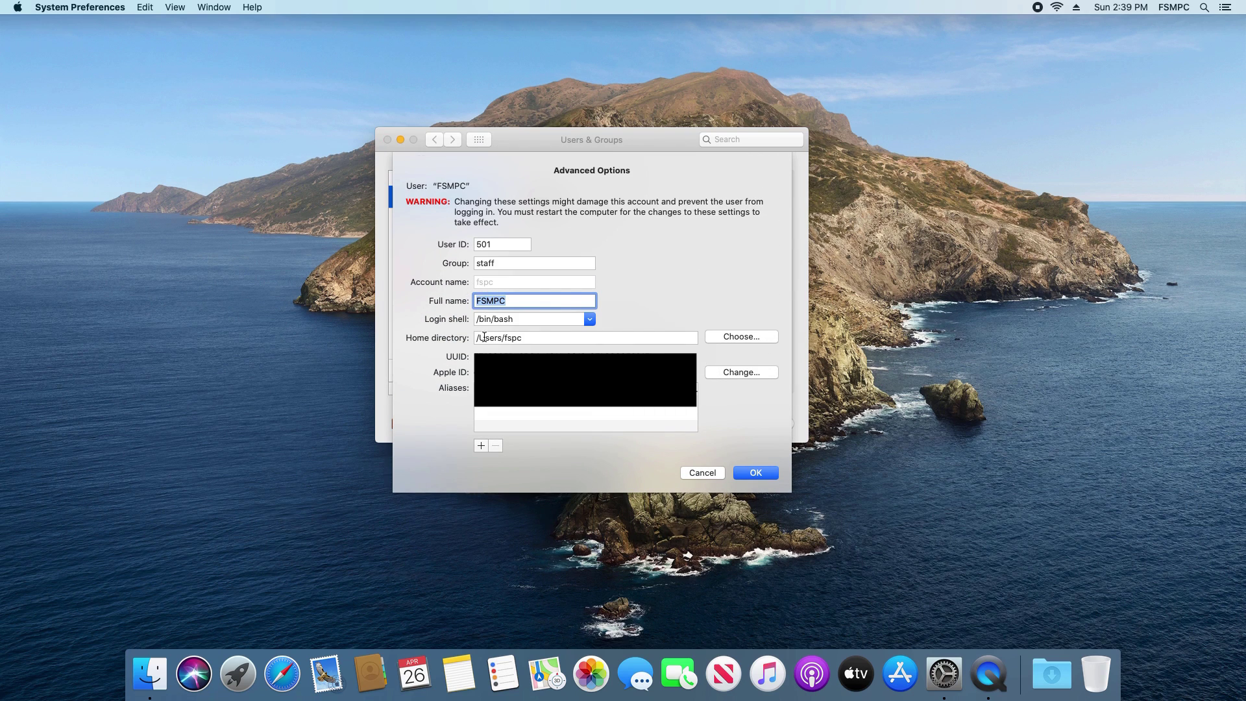
{"action": "left_click", "coordinate": [701, 472]}
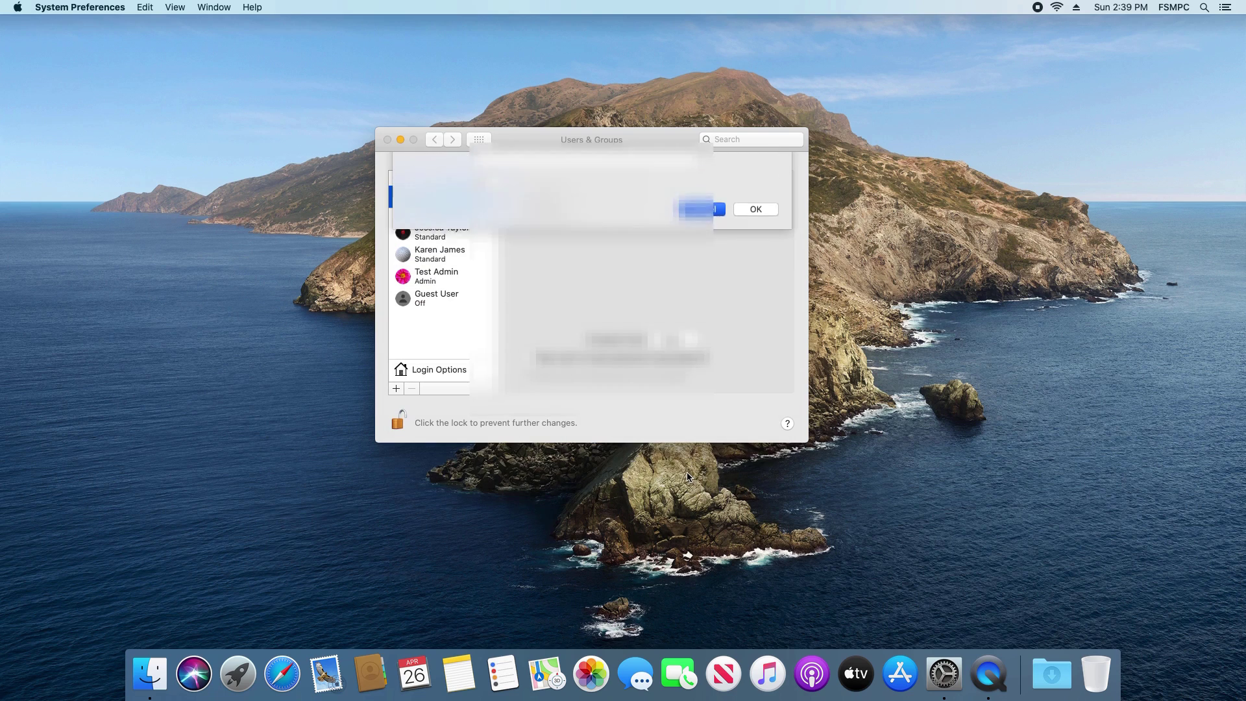
{"action": "left_click", "coordinate": [431, 282]}
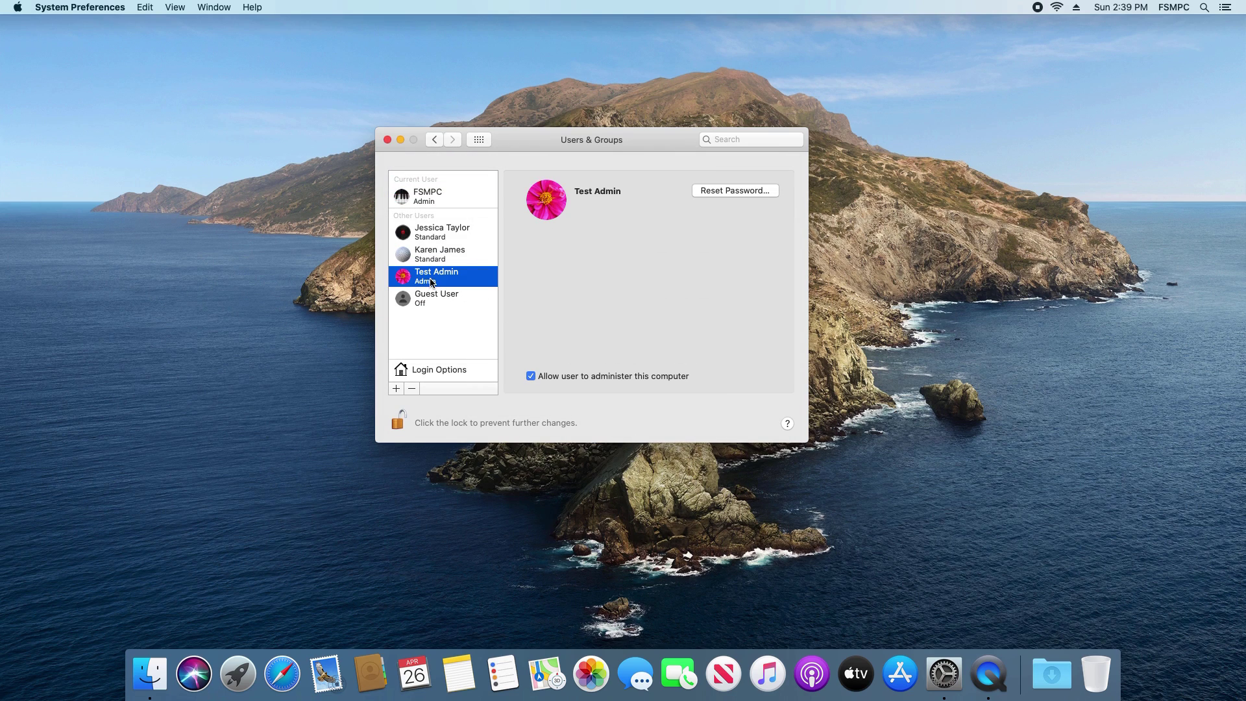
{"action": "left_click", "coordinate": [395, 389]}
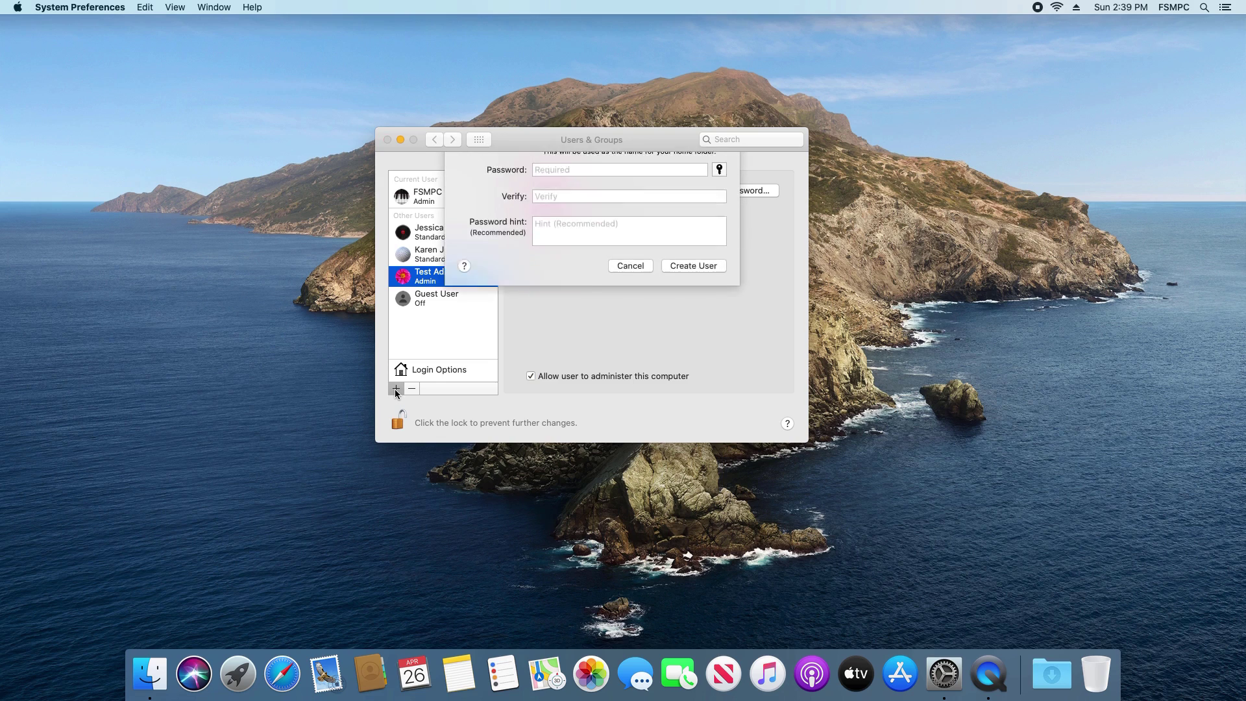
{"action": "left_click", "coordinate": [636, 353]}
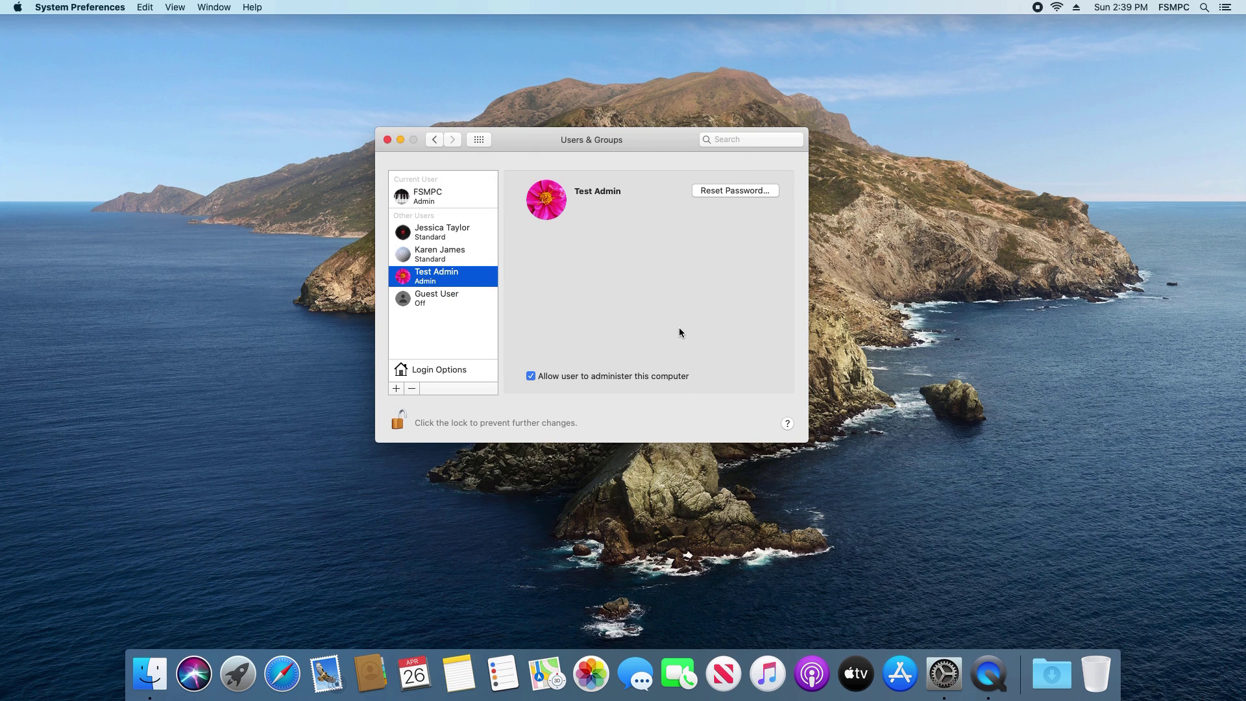